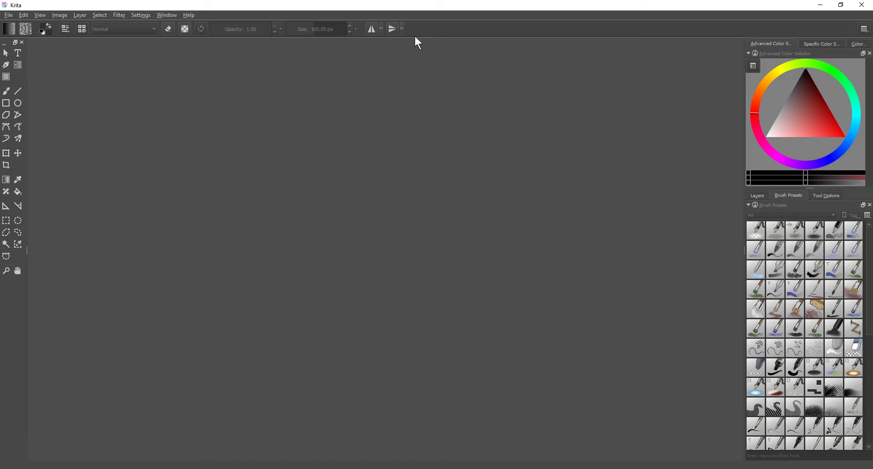
- View the About Krita dialog showing version 3.3.2, then close it
{"action": "left_click", "coordinate": [190, 16]}
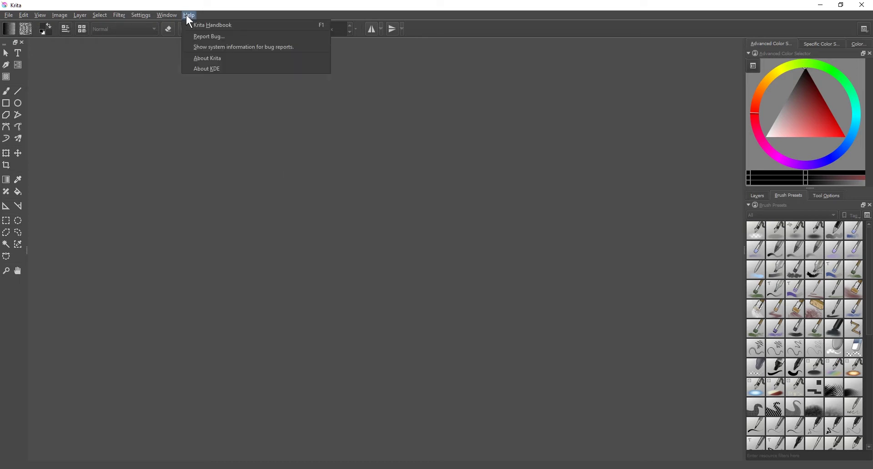
{"action": "left_click", "coordinate": [198, 59]}
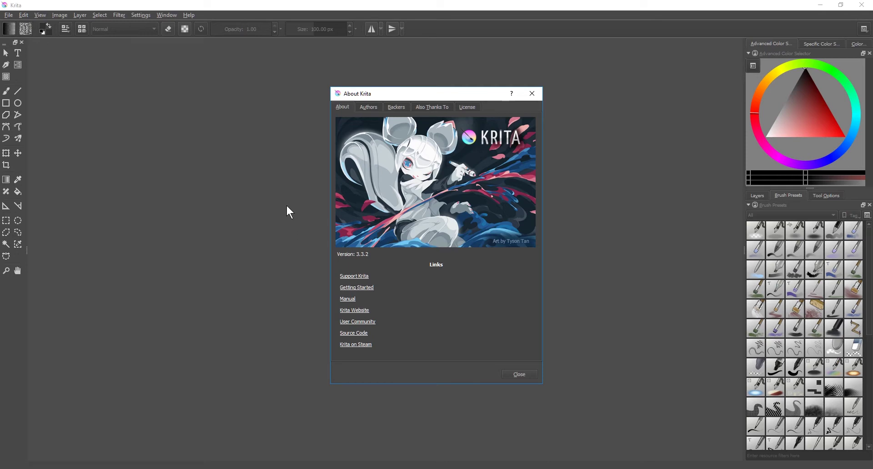
{"action": "left_click", "coordinate": [521, 374]}
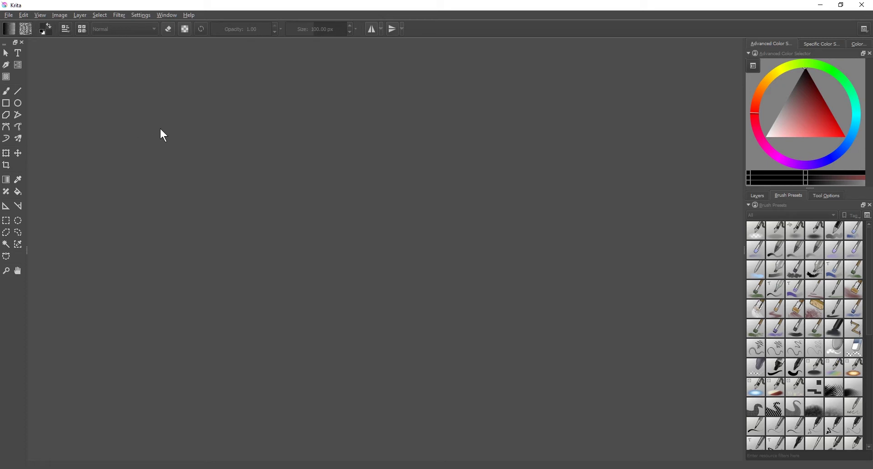
- Start a new Custom Document of 4000 × 2000 px at 300 ppi
{"action": "left_click", "coordinate": [9, 15]}
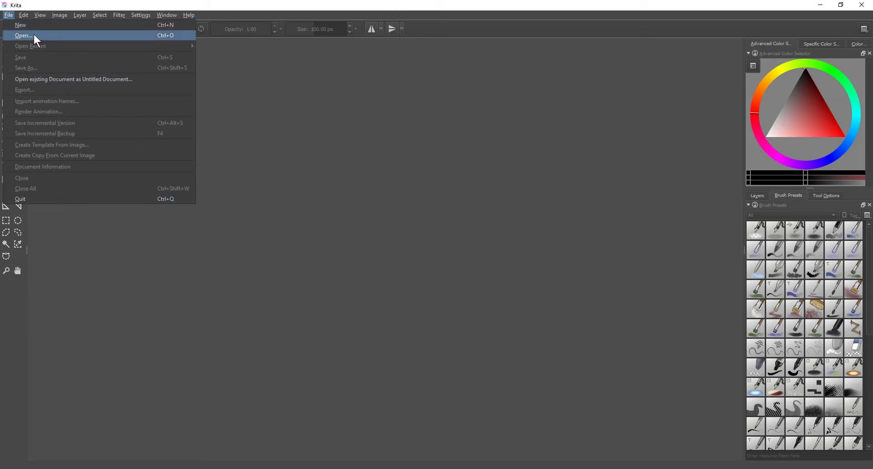
{"action": "left_click", "coordinate": [20, 25]}
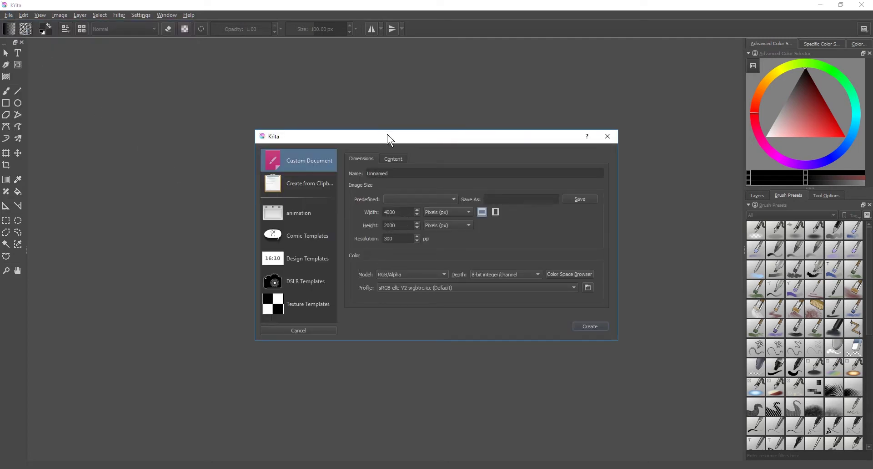
{"action": "mouse_move", "coordinate": [387, 136]}
{"action": "left_mouse_down"}
{"action": "mouse_move", "coordinate": [362, 135]}
{"action": "mouse_move", "coordinate": [385, 133]}
{"action": "mouse_move", "coordinate": [380, 139]}
{"action": "left_mouse_up"}
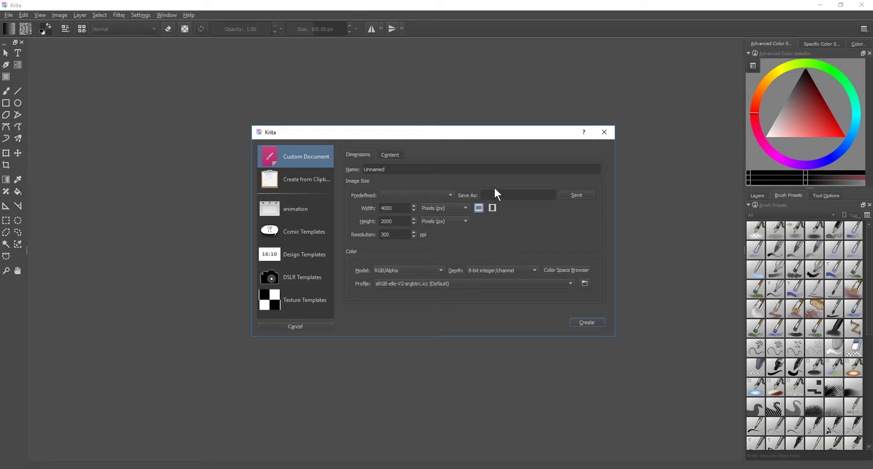
{"action": "left_click_drag", "start_coordinate": [355, 131], "coordinate": [351, 130]}
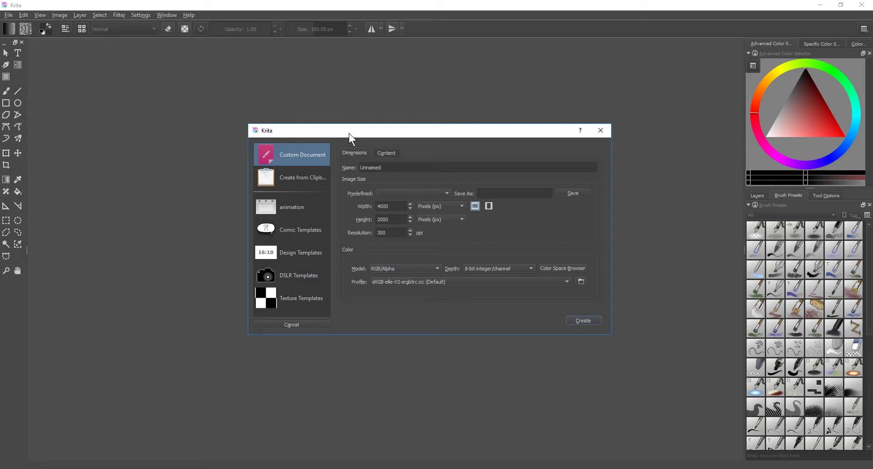
{"action": "left_click_drag", "start_coordinate": [458, 135], "coordinate": [456, 133]}
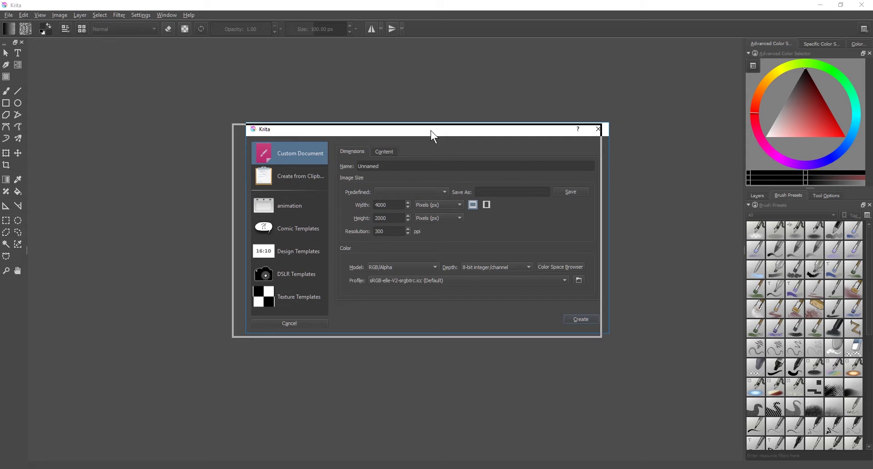
{"action": "left_click_drag", "start_coordinate": [435, 128], "coordinate": [433, 125]}
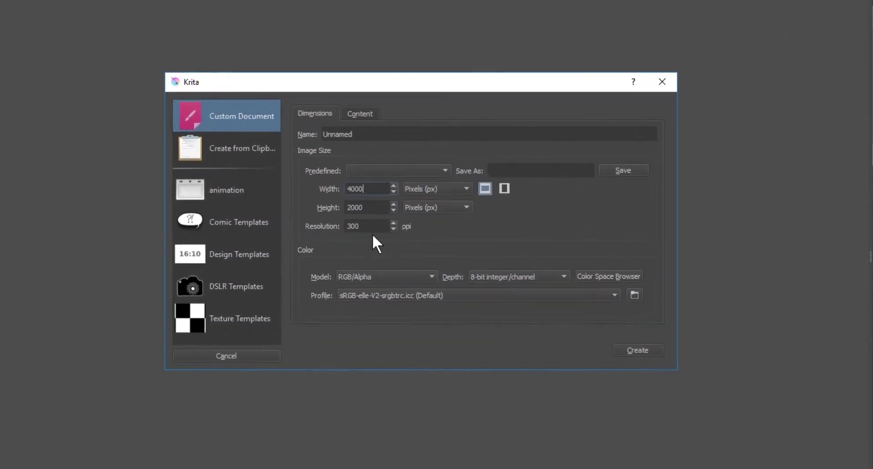
- Keep the sRGB-elle-V2-srgbtrc.icc profile and RGB/Alpha colour model for the new canvas
{"action": "left_click", "coordinate": [369, 226]}
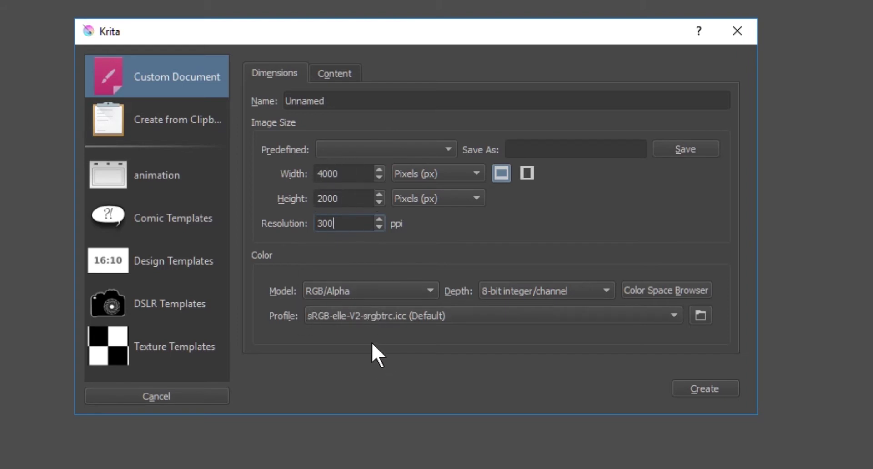
{"action": "left_click", "coordinate": [361, 315]}
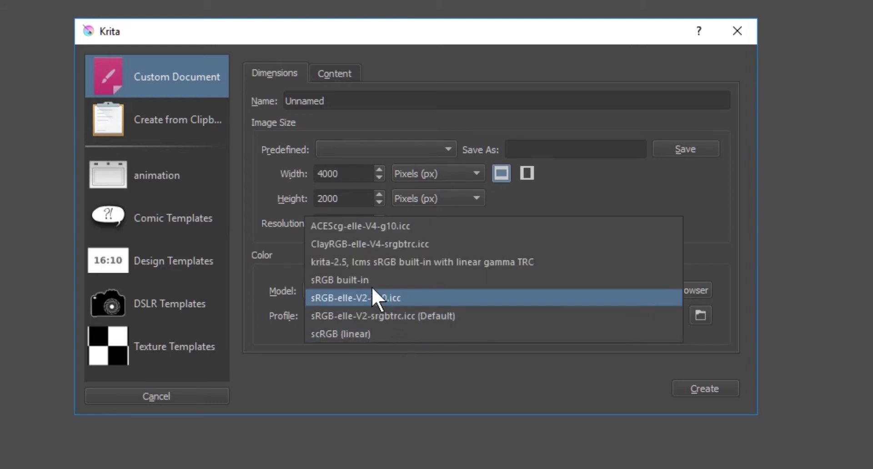
{"action": "left_click", "coordinate": [384, 316]}
{"action": "left_click", "coordinate": [396, 294]}
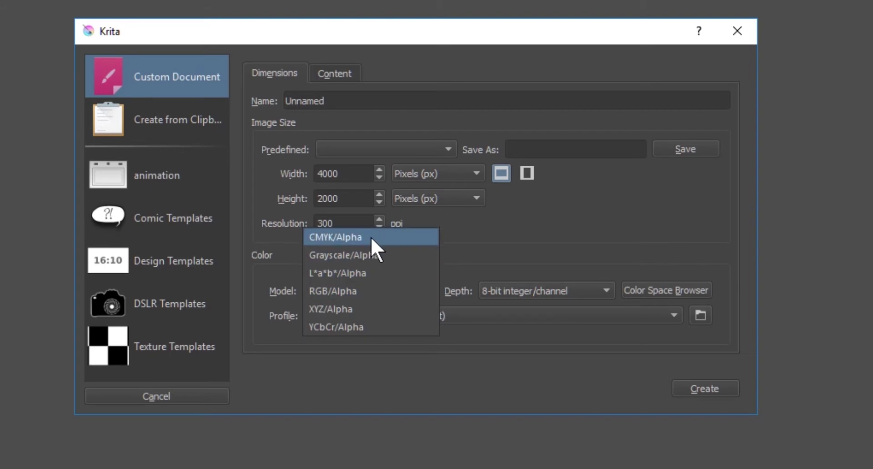
{"action": "left_click", "coordinate": [374, 293]}
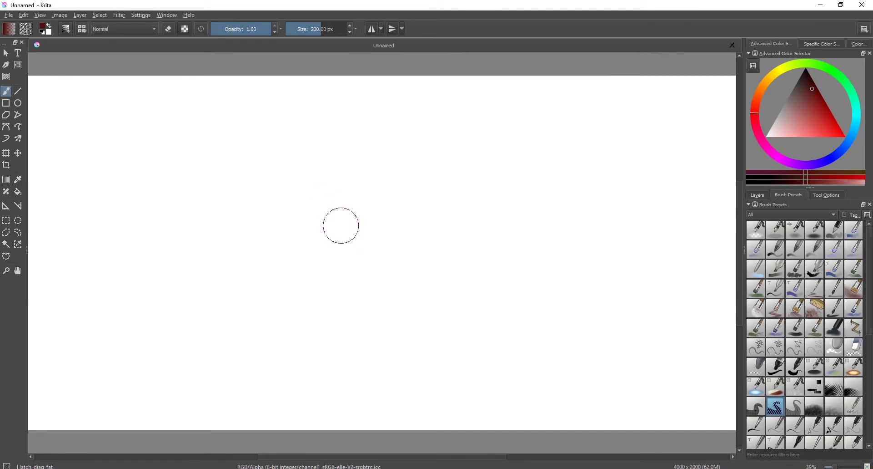
{"action": "right_click", "coordinate": [342, 238]}
{"action": "left_click", "coordinate": [186, 204]}
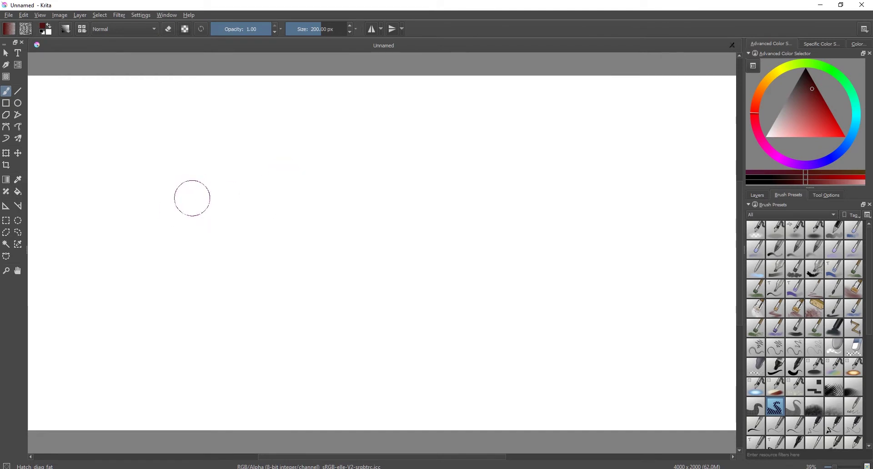
{"action": "scroll", "coordinate": [371, 223], "scroll_direction": "down", "scroll_amount": 2}
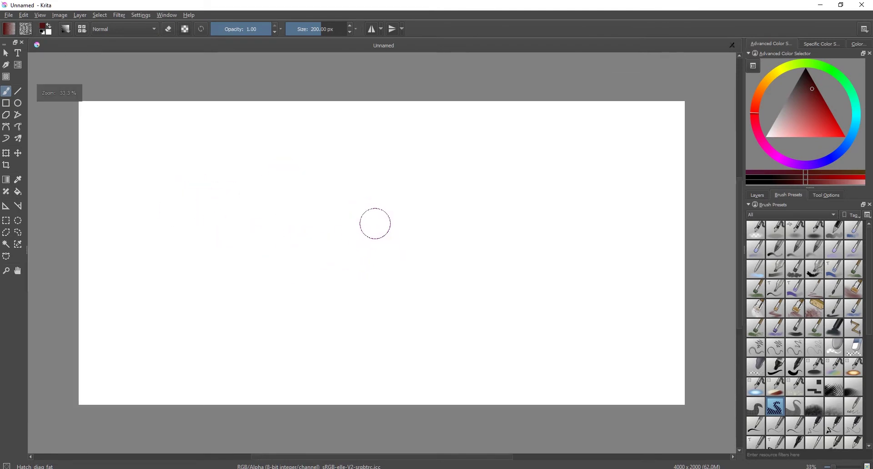
{"action": "scroll", "coordinate": [380, 219], "scroll_direction": "up", "scroll_amount": 2}
{"action": "scroll", "coordinate": [380, 217], "scroll_direction": "down", "scroll_amount": 2}
{"action": "scroll", "coordinate": [381, 216], "scroll_direction": "up", "scroll_amount": 1}
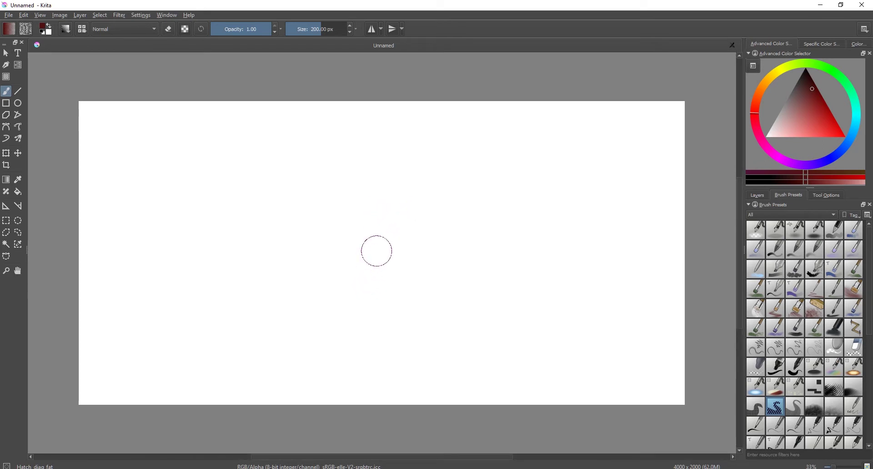
{"action": "scroll", "coordinate": [361, 227], "scroll_direction": "up", "scroll_amount": 1}
{"action": "scroll", "coordinate": [350, 221], "scroll_direction": "down", "scroll_amount": 1}
{"action": "mouse_move", "coordinate": [377, 176]}
{"action": "left_mouse_down"}
{"action": "mouse_move", "coordinate": [294, 213]}
{"action": "mouse_move", "coordinate": [266, 305]}
{"action": "left_mouse_up"}
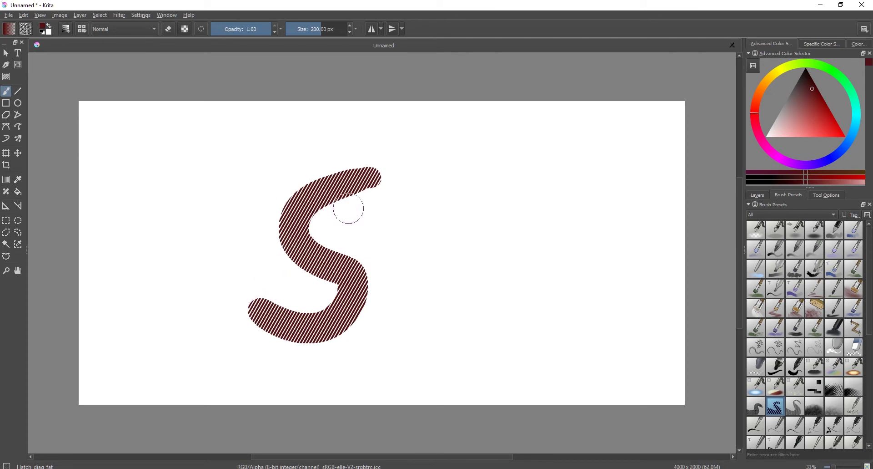
{"action": "key", "text": "ctrl+z"}
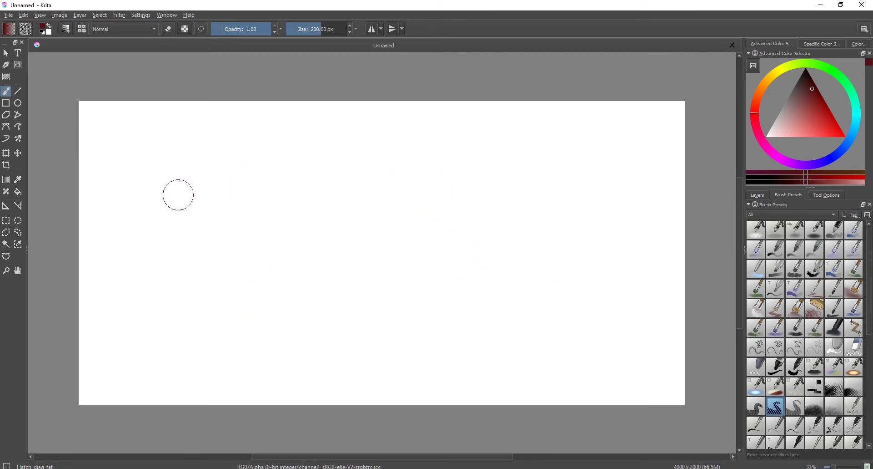
{"action": "key", "text": "4"}
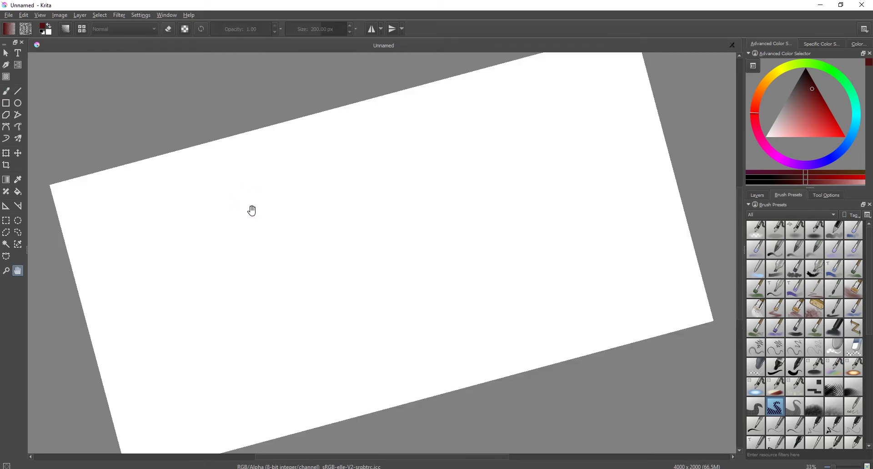
{"action": "key", "text": "6"}
{"action": "key", "text": "6"}
{"action": "key", "text": "5"}
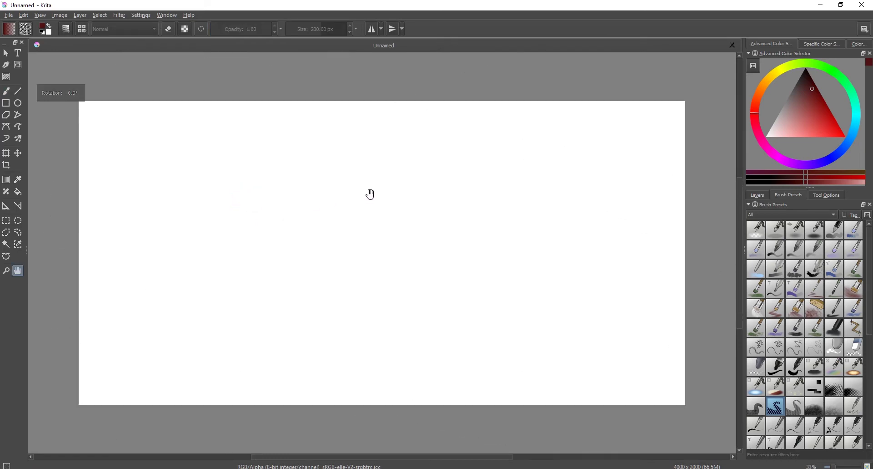
{"action": "key", "text": "3"}
{"action": "key", "text": "minus"}
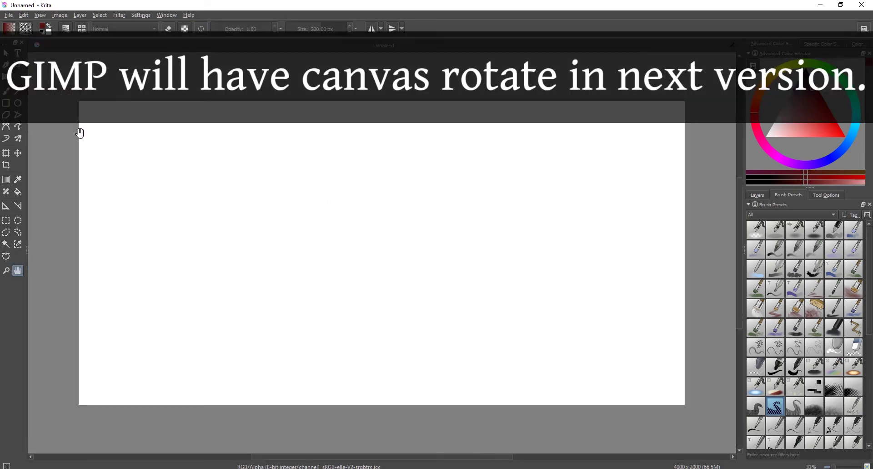
{"action": "left_click", "coordinate": [6, 90]}
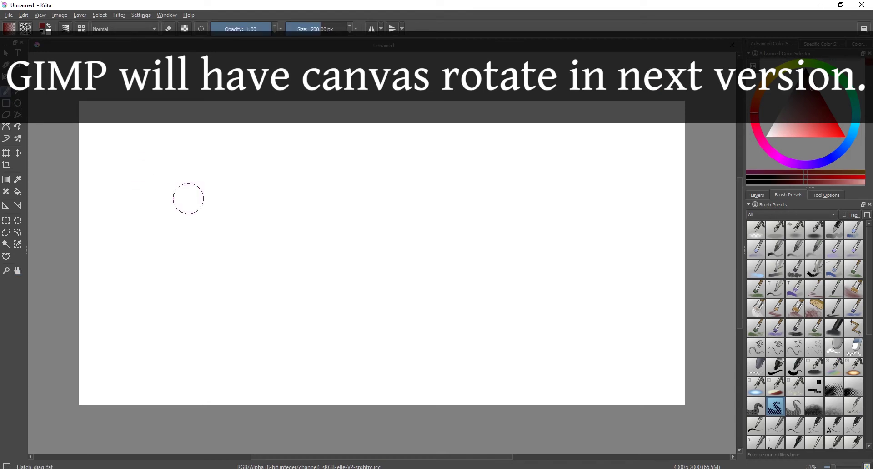
{"action": "left_click_drag", "start_coordinate": [292, 155], "coordinate": [286, 366]}
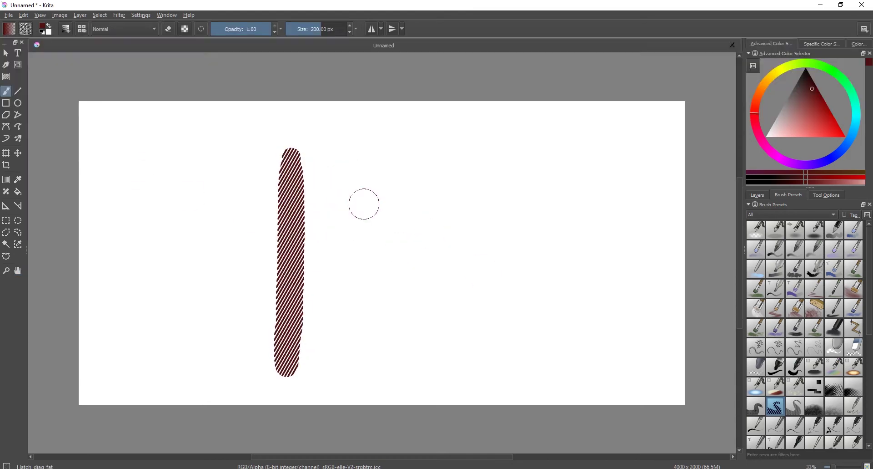
{"action": "key", "text": "ctrl+z"}
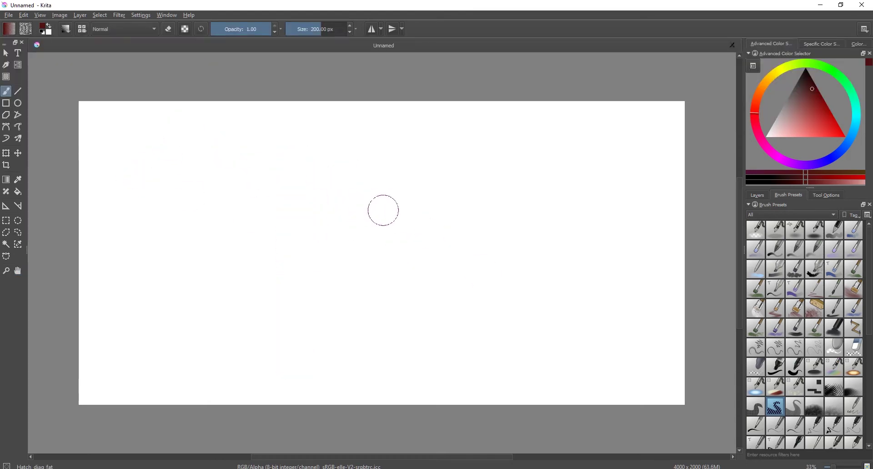
- Pick the Block wet tilt brush in black, paint trial strokes, then undo them
{"action": "left_click", "coordinate": [796, 291]}
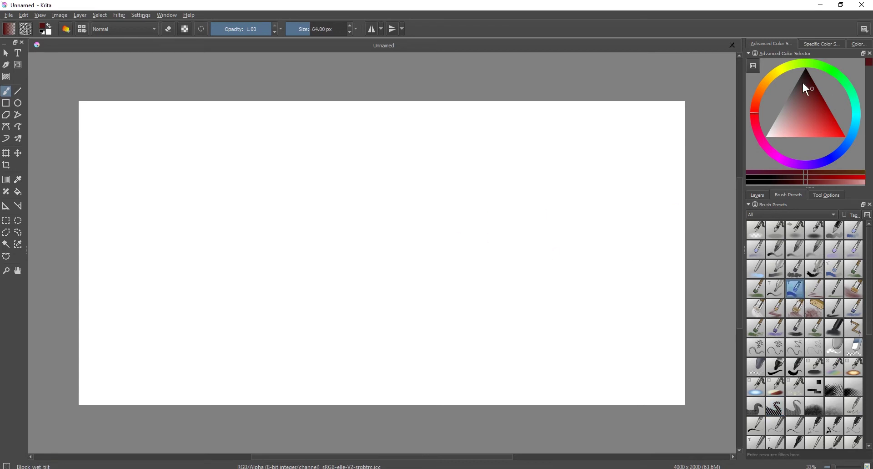
{"action": "left_click_drag", "start_coordinate": [804, 81], "coordinate": [806, 69]}
{"action": "left_click_drag", "start_coordinate": [306, 140], "coordinate": [295, 314]}
{"action": "left_click_drag", "start_coordinate": [245, 196], "coordinate": [414, 323]}
{"action": "mouse_move", "coordinate": [372, 177]}
{"action": "left_mouse_down"}
{"action": "mouse_move", "coordinate": [474, 166]}
{"action": "mouse_move", "coordinate": [495, 302]}
{"action": "left_mouse_up"}
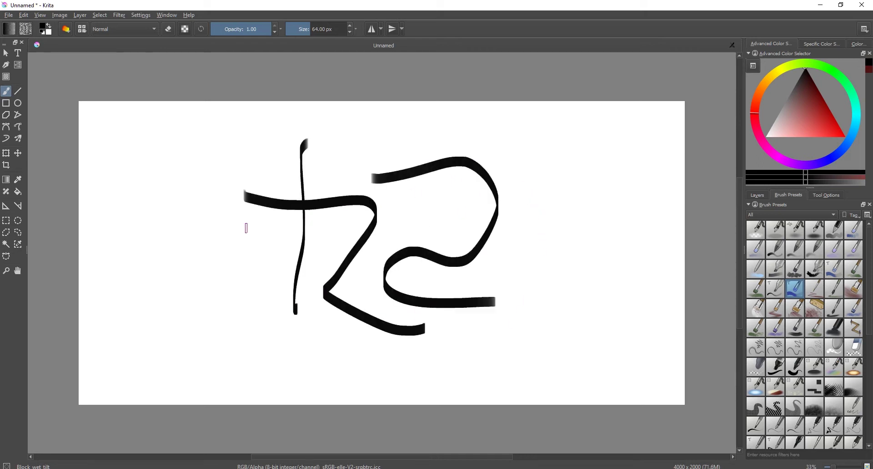
{"action": "mouse_move", "coordinate": [230, 152]}
{"action": "left_mouse_down"}
{"action": "mouse_move", "coordinate": [213, 165]}
{"action": "mouse_move", "coordinate": [129, 288]}
{"action": "left_mouse_up"}
{"action": "left_click_drag", "start_coordinate": [224, 203], "coordinate": [144, 320]}
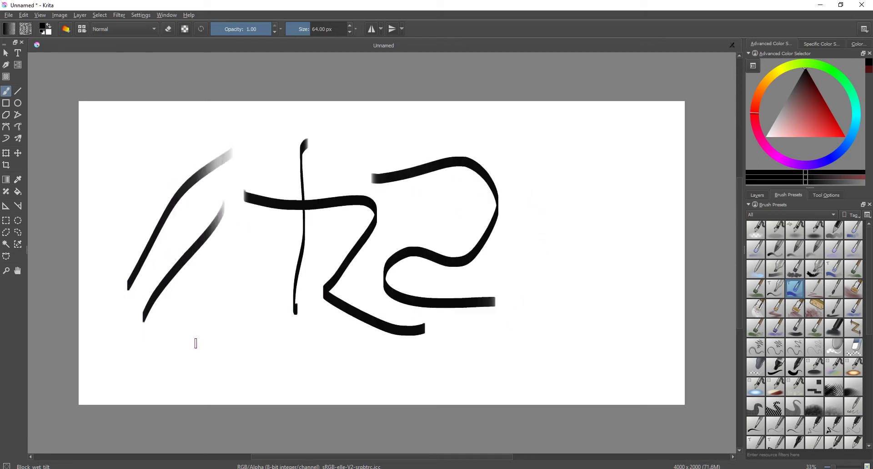
{"action": "key", "text": "ctrl+z"}
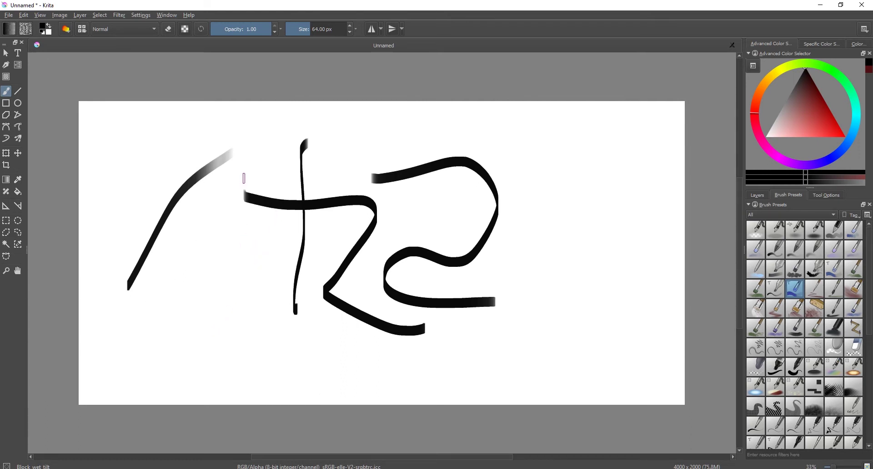
{"action": "key", "text": "ctrl+z"}
{"action": "key", "text": "ctrl+z"}
{"action": "key", "text": "ctrl+z"}
{"action": "key", "text": "ctrl+z"}
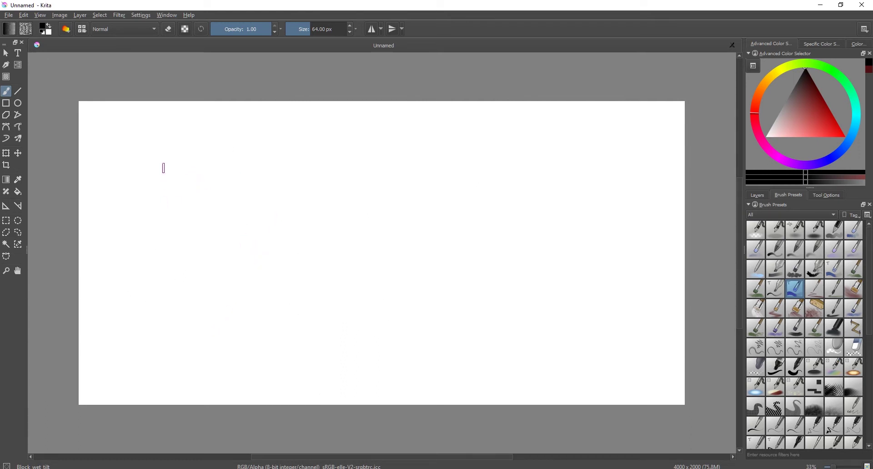
- Paint a tall vertical stem with a hooked stroke and a loop sweeping up-right
{"action": "left_click_drag", "start_coordinate": [168, 160], "coordinate": [168, 298]}
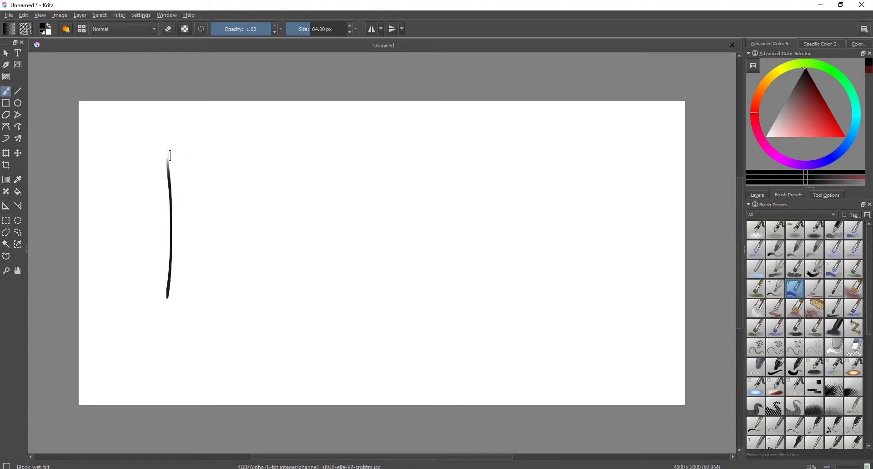
{"action": "mouse_move", "coordinate": [151, 166]}
{"action": "left_mouse_down"}
{"action": "mouse_move", "coordinate": [203, 184]}
{"action": "mouse_move", "coordinate": [145, 196]}
{"action": "left_mouse_up"}
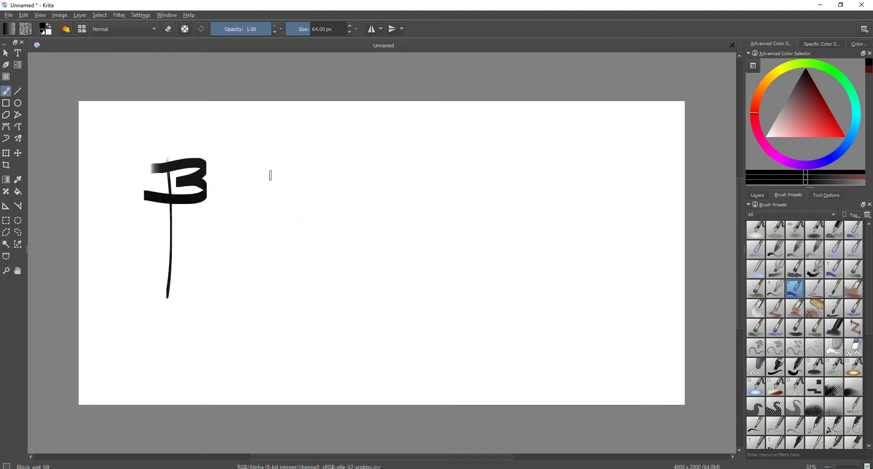
{"action": "key", "text": "ctrl+z"}
{"action": "mouse_move", "coordinate": [167, 165]}
{"action": "left_mouse_down"}
{"action": "mouse_move", "coordinate": [194, 168]}
{"action": "mouse_move", "coordinate": [128, 195]}
{"action": "left_mouse_up"}
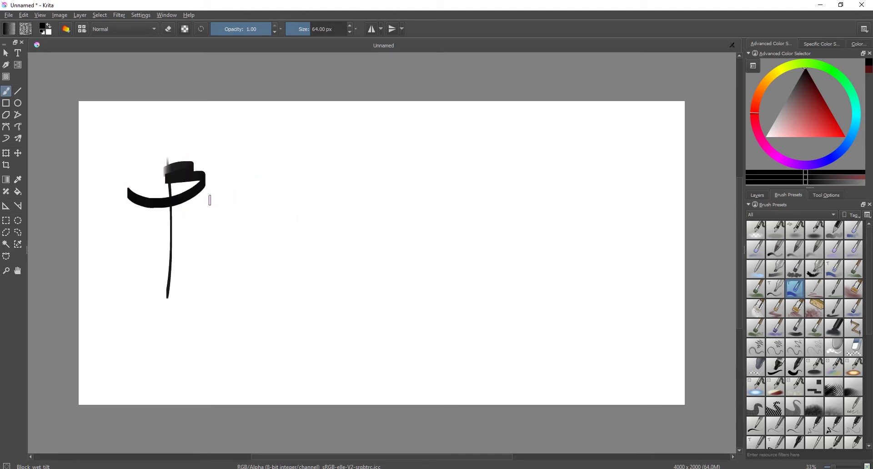
{"action": "mouse_move", "coordinate": [200, 196]}
{"action": "left_mouse_down"}
{"action": "mouse_move", "coordinate": [200, 168]}
{"action": "mouse_move", "coordinate": [391, 155]}
{"action": "left_mouse_up"}
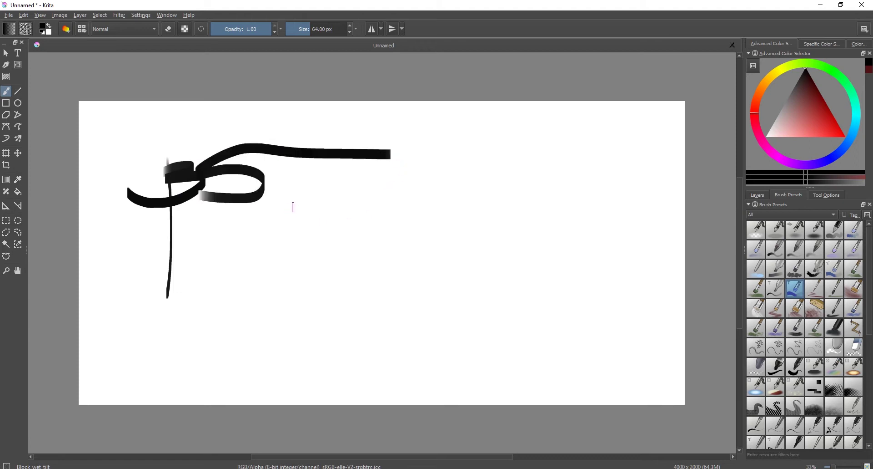
{"action": "key", "text": "ctrl+z"}
{"action": "left_click_drag", "start_coordinate": [205, 198], "coordinate": [412, 174]}
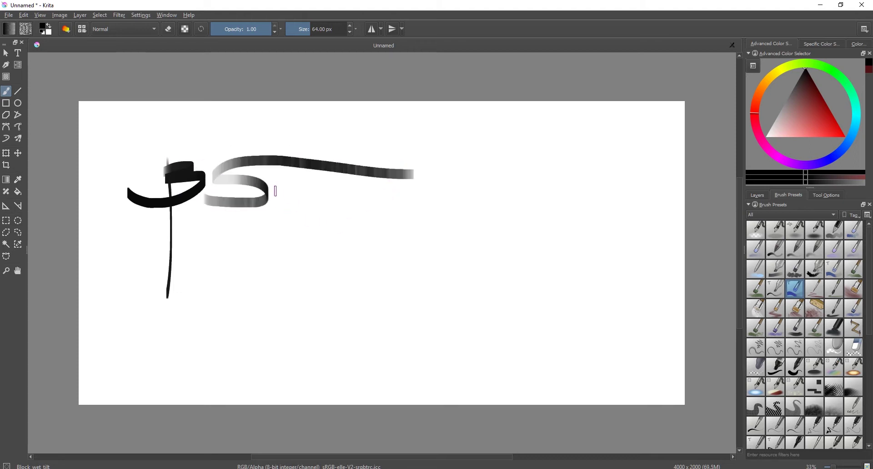
- Letter the following e, h, u, a, c and k-e strokes in black calligraphy
{"action": "left_click_drag", "start_coordinate": [285, 193], "coordinate": [293, 204]}
{"action": "mouse_move", "coordinate": [299, 165]}
{"action": "left_mouse_down"}
{"action": "mouse_move", "coordinate": [295, 205]}
{"action": "mouse_move", "coordinate": [311, 185]}
{"action": "mouse_move", "coordinate": [321, 207]}
{"action": "left_mouse_up"}
{"action": "mouse_move", "coordinate": [328, 179]}
{"action": "left_mouse_down"}
{"action": "mouse_move", "coordinate": [330, 190]}
{"action": "mouse_move", "coordinate": [342, 183]}
{"action": "mouse_move", "coordinate": [344, 213]}
{"action": "mouse_move", "coordinate": [362, 181]}
{"action": "mouse_move", "coordinate": [380, 206]}
{"action": "mouse_move", "coordinate": [405, 181]}
{"action": "mouse_move", "coordinate": [406, 210]}
{"action": "left_mouse_up"}
{"action": "mouse_move", "coordinate": [408, 196]}
{"action": "left_mouse_down"}
{"action": "mouse_move", "coordinate": [421, 185]}
{"action": "mouse_move", "coordinate": [422, 205]}
{"action": "left_mouse_up"}
{"action": "left_click_drag", "start_coordinate": [435, 155], "coordinate": [437, 314]}
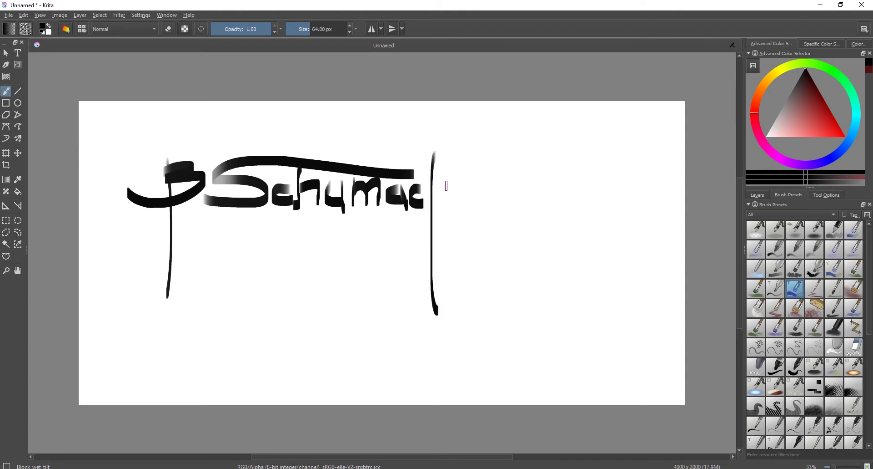
{"action": "mouse_move", "coordinate": [447, 183]}
{"action": "left_mouse_down"}
{"action": "mouse_move", "coordinate": [454, 208]}
{"action": "mouse_move", "coordinate": [470, 185]}
{"action": "mouse_move", "coordinate": [477, 199]}
{"action": "mouse_move", "coordinate": [516, 193]}
{"action": "left_mouse_up"}
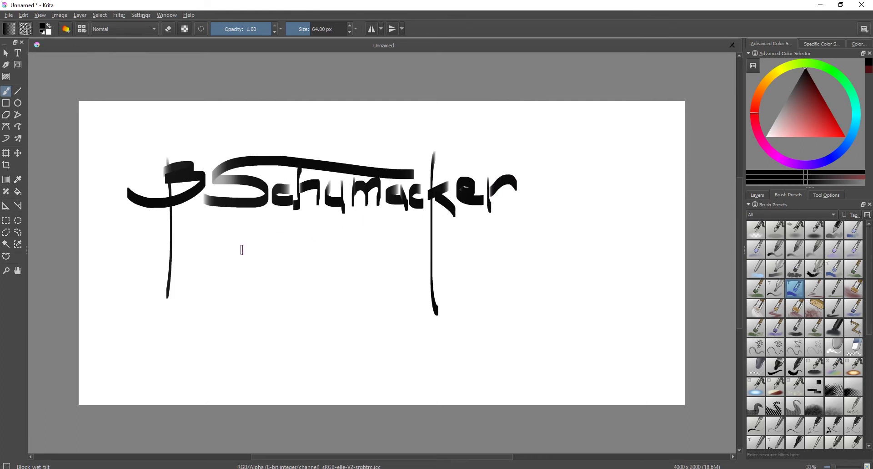
- Zoom out to view the word, return to 33%, and undo the r strokes
{"action": "key", "text": "minus"}
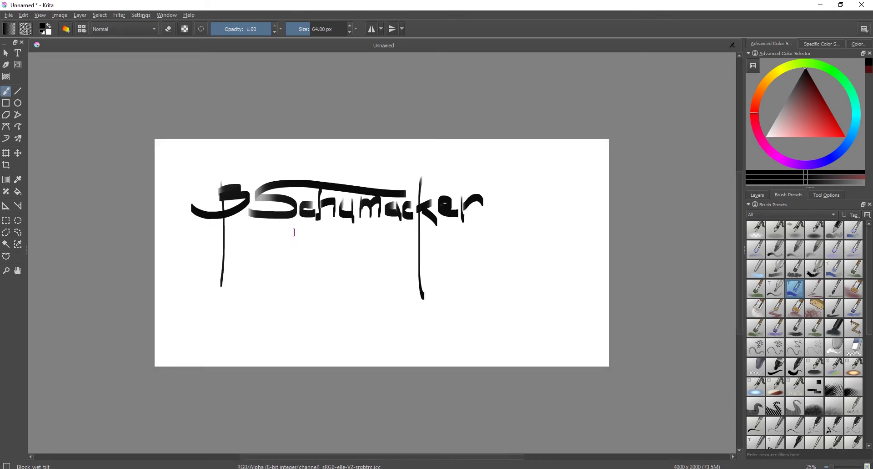
{"action": "key", "text": "plus"}
{"action": "key", "text": "ctrl+z"}
{"action": "key", "text": "ctrl+z"}
{"action": "key", "text": "ctrl+z"}
{"action": "key", "text": "ctrl+z"}
{"action": "key", "text": "ctrl+z"}
{"action": "key", "text": "ctrl+z"}
{"action": "key", "text": "ctrl+z"}
{"action": "key", "text": "ctrl+z"}
{"action": "key", "text": "ctrl+z"}
{"action": "key", "text": "ctrl+z"}
{"action": "key", "text": "ctrl+z"}
{"action": "key", "text": "ctrl+z"}
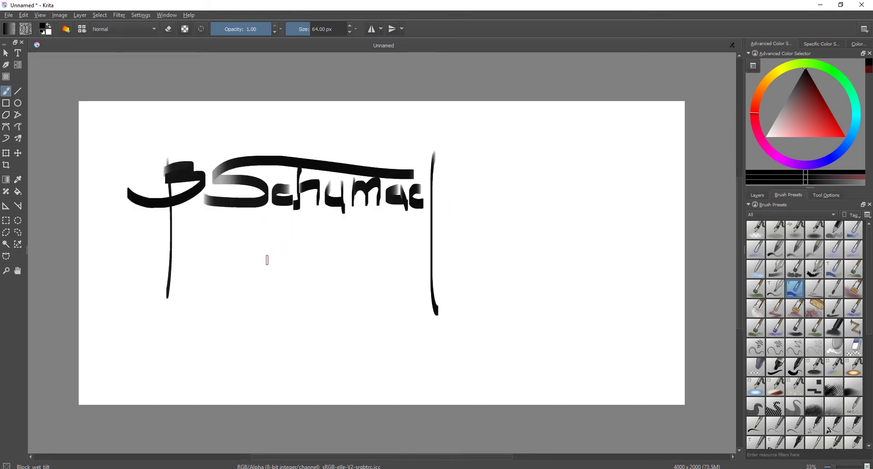
{"action": "key", "text": "ctrl+z"}
{"action": "key", "text": "ctrl+z"}
{"action": "key", "text": "ctrl+z"}
{"action": "key", "text": "ctrl+z"}
{"action": "key", "text": "ctrl+z"}
{"action": "key", "text": "ctrl+z"}
{"action": "key", "text": "ctrl+z"}
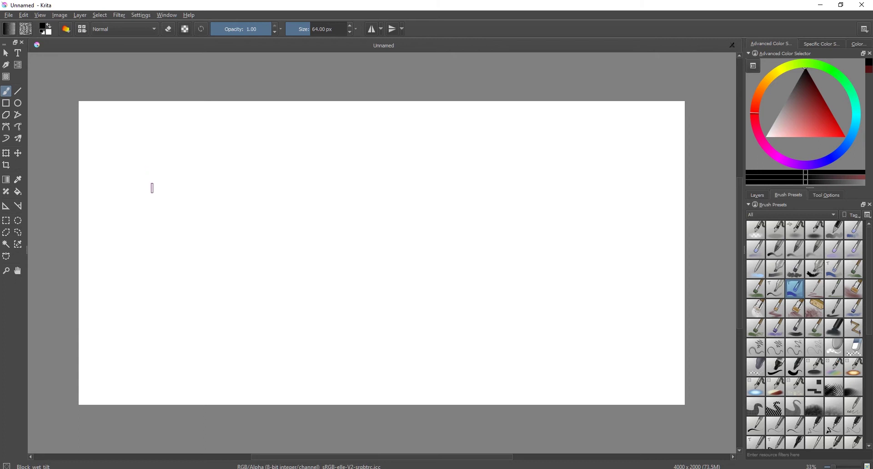
- Search 'undo' on the Keyboard Shortcuts page of Configure Krita, then clear the search
{"action": "left_click", "coordinate": [138, 15]}
{"action": "left_click", "coordinate": [148, 27]}
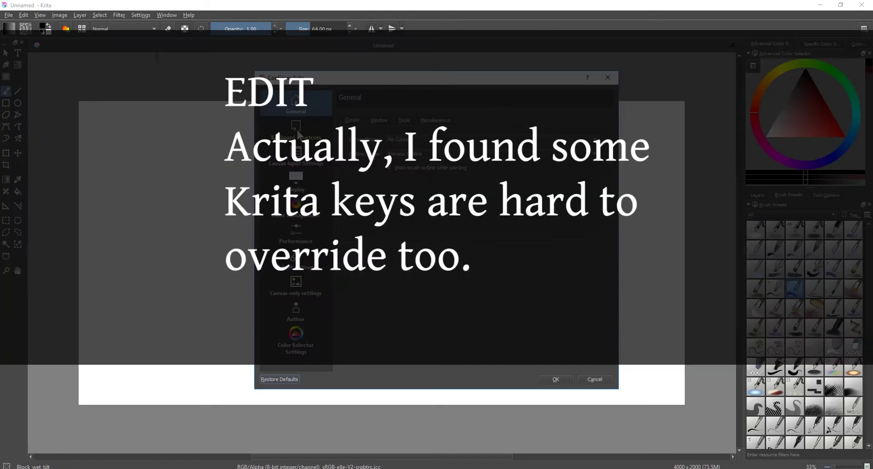
{"action": "left_click", "coordinate": [301, 132]}
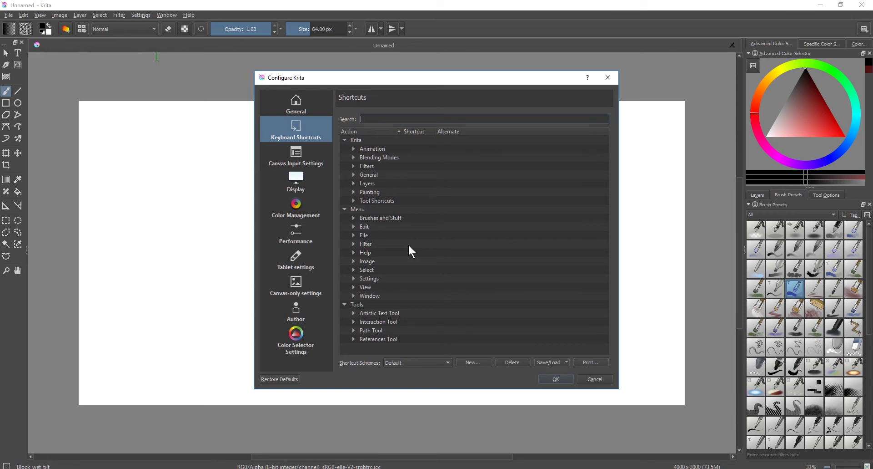
{"action": "type", "text": "undo"}
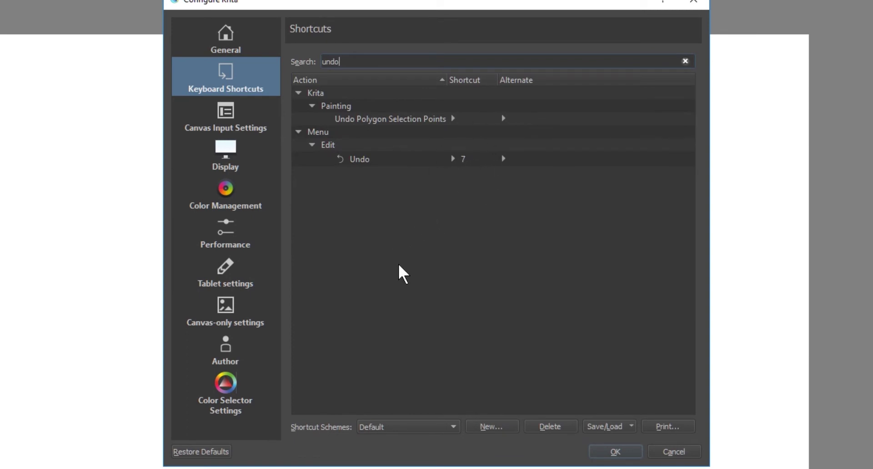
{"action": "key", "text": "BackSpace"}
{"action": "key", "text": "BackSpace"}
{"action": "key", "text": "BackSpace"}
{"action": "key", "text": "BackSpace"}
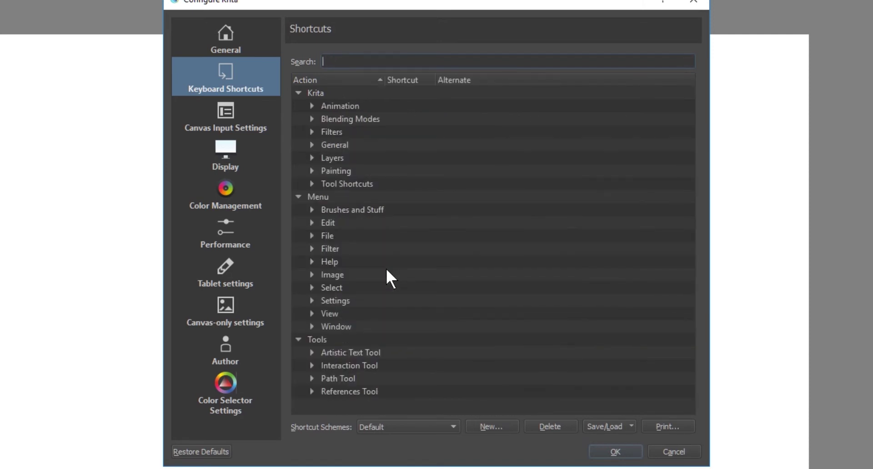
- Search 'brush' and give the Freehand Brush Tool a custom + shortcut
{"action": "type", "text": "brush"}
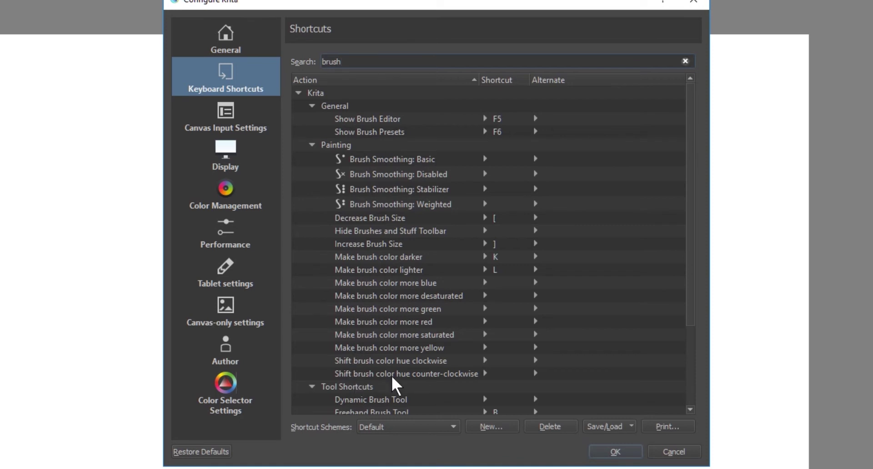
{"action": "scroll", "coordinate": [696, 280], "scroll_direction": "down", "scroll_amount": 2}
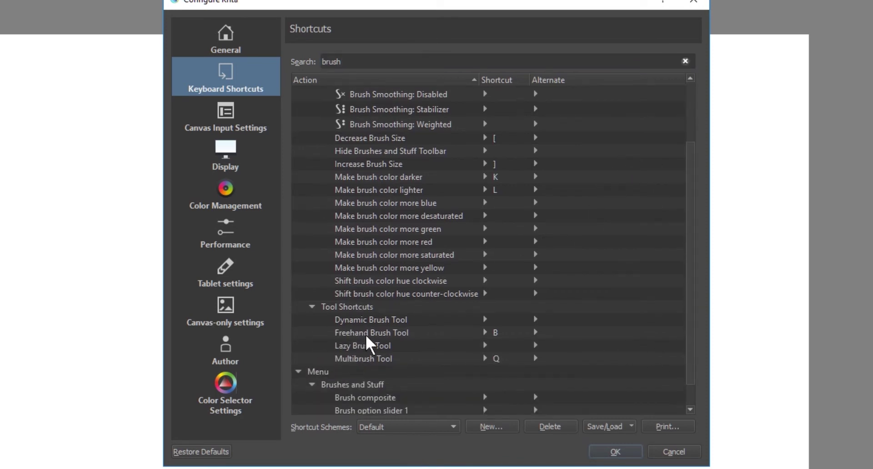
{"action": "left_click", "coordinate": [496, 331]}
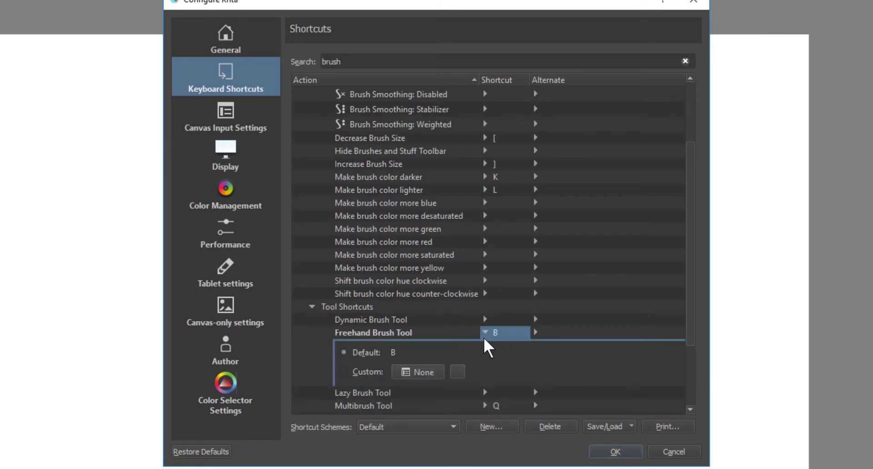
{"action": "left_click", "coordinate": [362, 370]}
{"action": "left_click", "coordinate": [419, 371]}
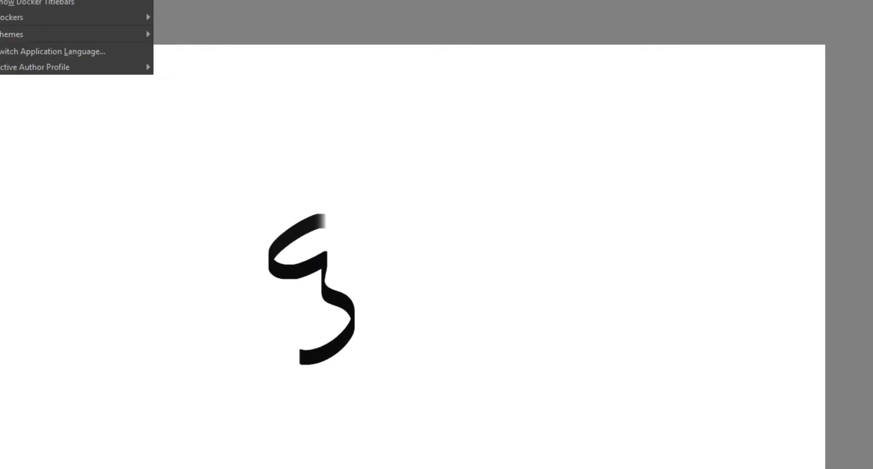
- Reopen the Configure Krita preferences
{"action": "left_click", "coordinate": [46, 0]}
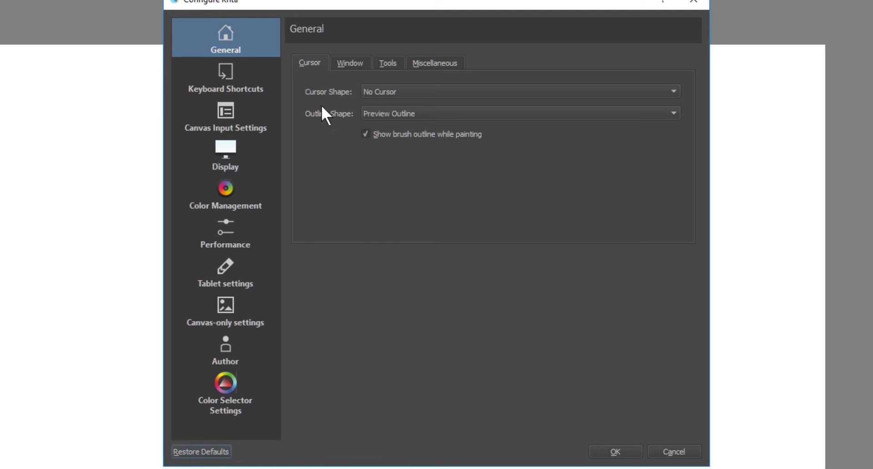
- Search 'zoom' in Keyboard Shortcuts and inspect the Zoom In (8) and Zoom Out (5) entries
{"action": "left_click", "coordinate": [222, 78]}
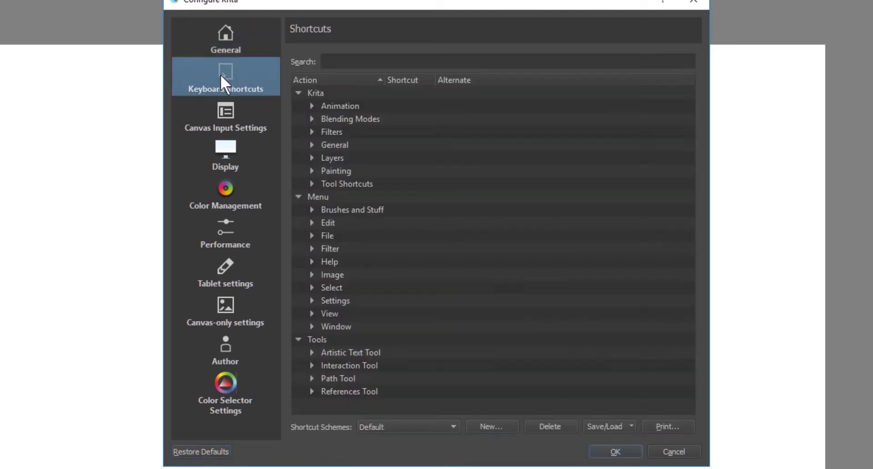
{"action": "left_click", "coordinate": [361, 58]}
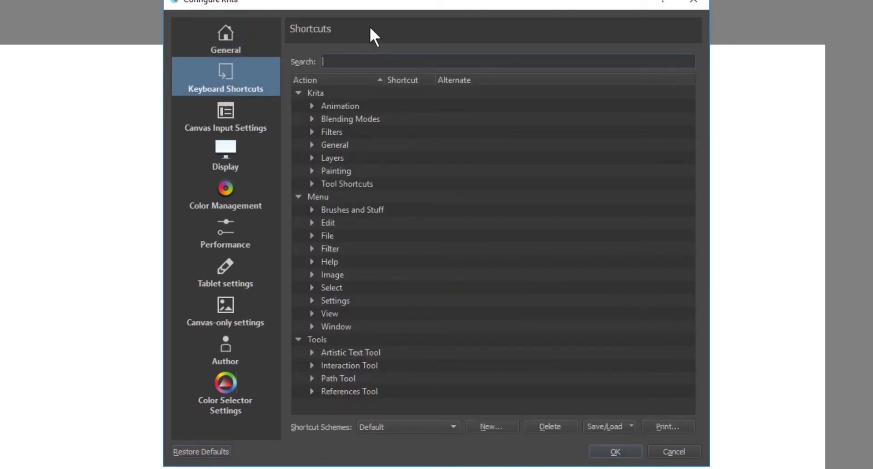
{"action": "type", "text": "zoom"}
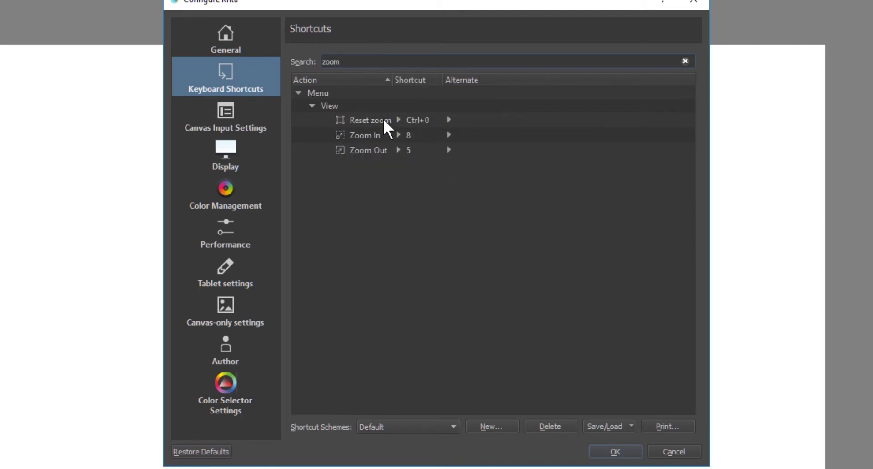
{"action": "left_click", "coordinate": [363, 152]}
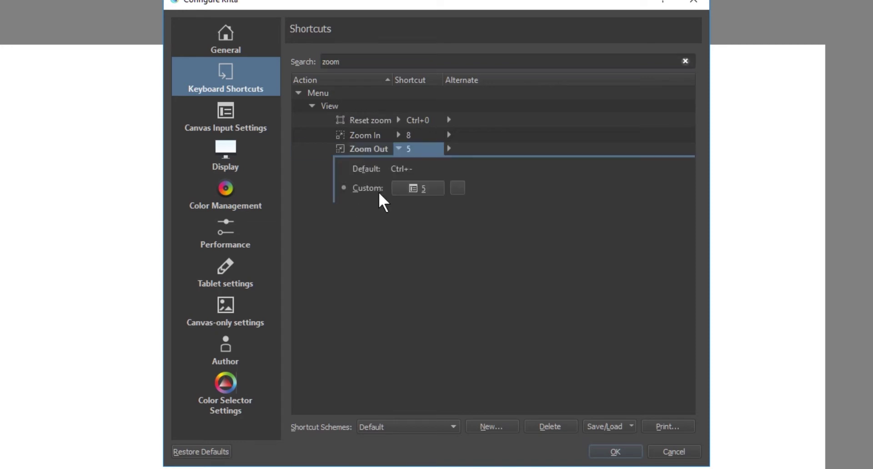
{"action": "left_click", "coordinate": [368, 149]}
{"action": "left_click", "coordinate": [371, 132]}
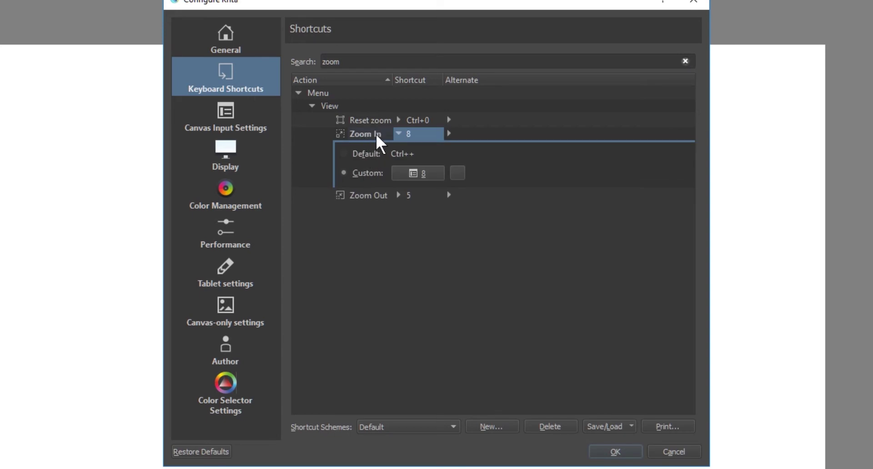
{"action": "left_click", "coordinate": [363, 132]}
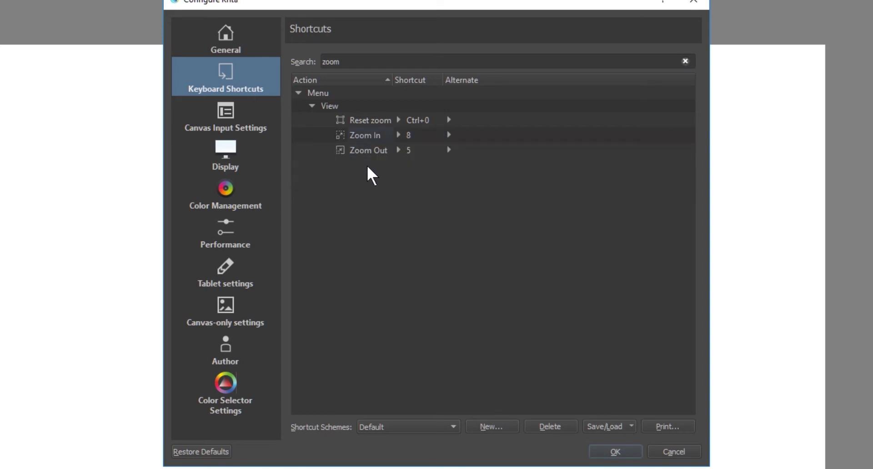
{"action": "left_click", "coordinate": [368, 149]}
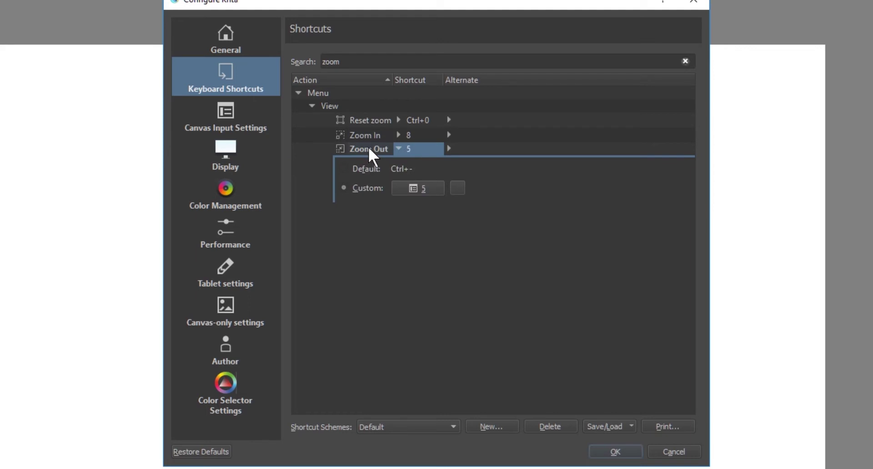
{"action": "left_click", "coordinate": [368, 147]}
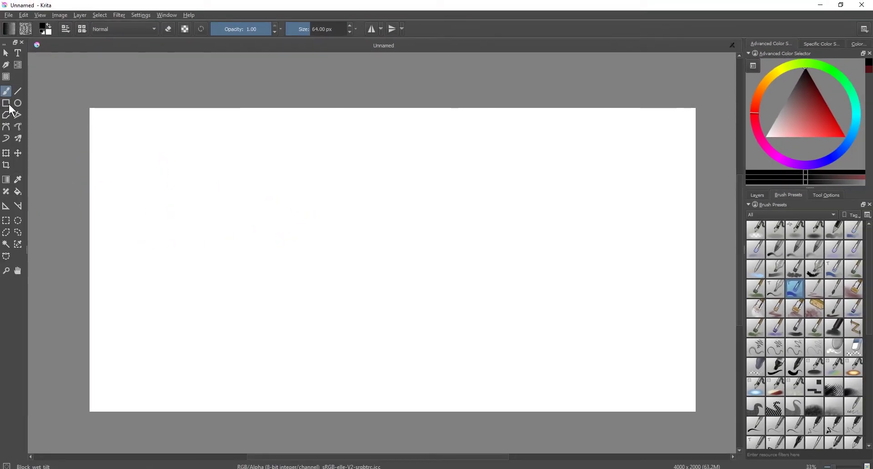
- Draw and undo a black circle, then try and undo a Hatch diag fat ellipse
{"action": "left_click_drag", "start_coordinate": [277, 171], "coordinate": [419, 316]}
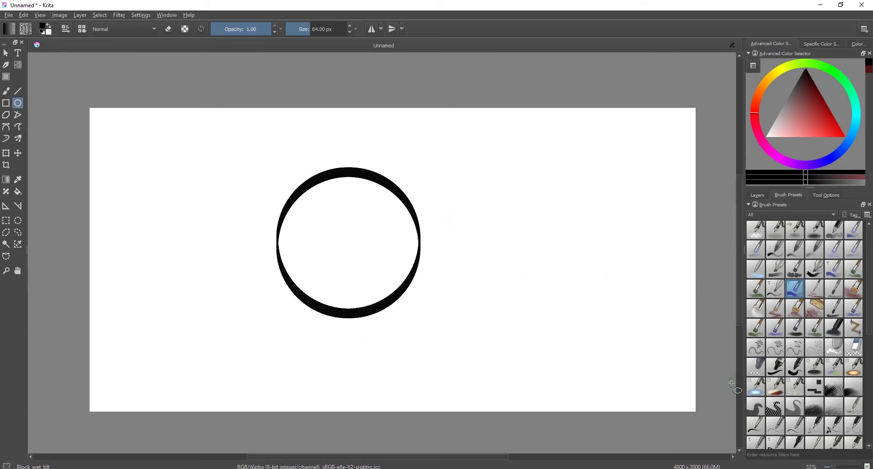
{"action": "key", "text": "ctrl+z"}
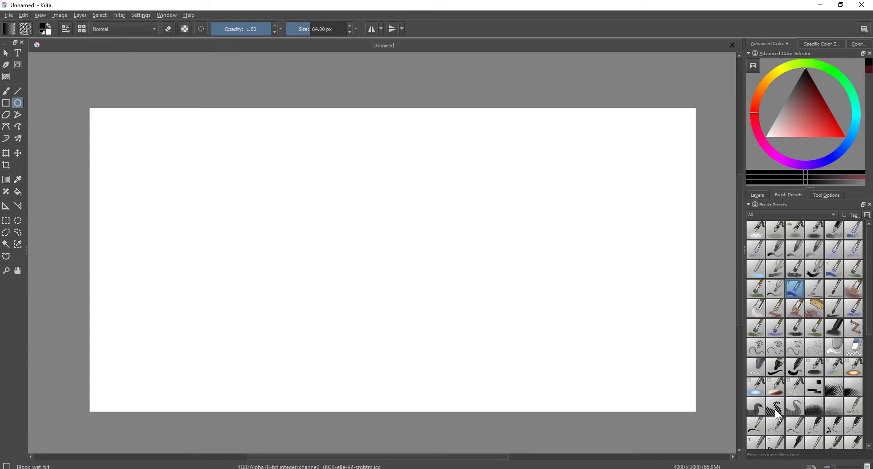
{"action": "left_click", "coordinate": [778, 409]}
{"action": "left_click_drag", "start_coordinate": [387, 168], "coordinate": [355, 293]}
{"action": "key", "text": "ctrl+z"}
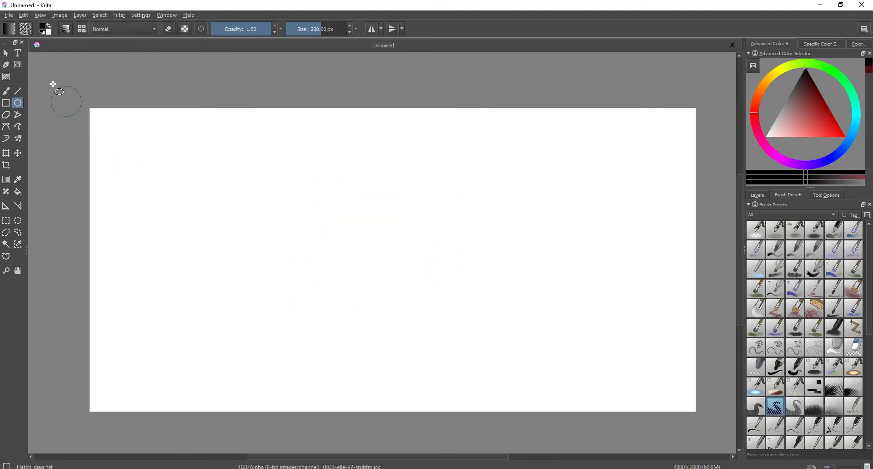
- Paint a hatched loop filled with scribbles and a bump, then undo the strokes
{"action": "mouse_move", "coordinate": [391, 187]}
{"action": "left_mouse_down"}
{"action": "mouse_move", "coordinate": [325, 192]}
{"action": "mouse_move", "coordinate": [431, 185]}
{"action": "left_mouse_up"}
{"action": "mouse_move", "coordinate": [339, 199]}
{"action": "left_mouse_down"}
{"action": "mouse_move", "coordinate": [292, 315]}
{"action": "mouse_move", "coordinate": [362, 212]}
{"action": "mouse_move", "coordinate": [346, 277]}
{"action": "mouse_move", "coordinate": [397, 181]}
{"action": "mouse_move", "coordinate": [402, 204]}
{"action": "mouse_move", "coordinate": [438, 233]}
{"action": "mouse_move", "coordinate": [433, 198]}
{"action": "mouse_move", "coordinate": [423, 244]}
{"action": "mouse_move", "coordinate": [395, 283]}
{"action": "left_mouse_up"}
{"action": "left_click_drag", "start_coordinate": [339, 206], "coordinate": [453, 182]}
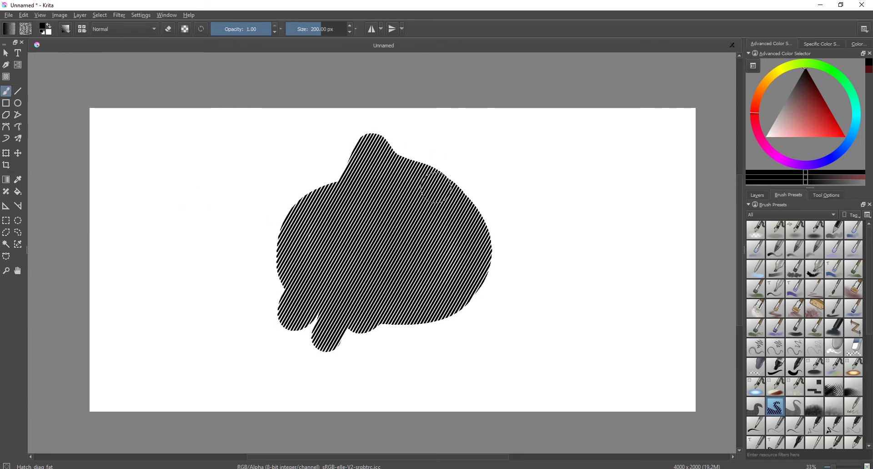
{"action": "key", "text": "plus"}
{"action": "key", "text": "plus"}
{"action": "mouse_move", "coordinate": [291, 114]}
{"action": "left_mouse_down"}
{"action": "mouse_move", "coordinate": [165, 141]}
{"action": "mouse_move", "coordinate": [186, 303]}
{"action": "left_mouse_up"}
{"action": "key", "text": "ctrl+z"}
{"action": "key", "text": "ctrl+z"}
{"action": "key", "text": "ctrl+z"}
{"action": "key", "text": "ctrl+z"}
{"action": "key", "text": "ctrl+z"}
- Switch to the Bristle Squared brush and paint long bristle strokes down the left side
{"action": "left_click", "coordinate": [763, 312]}
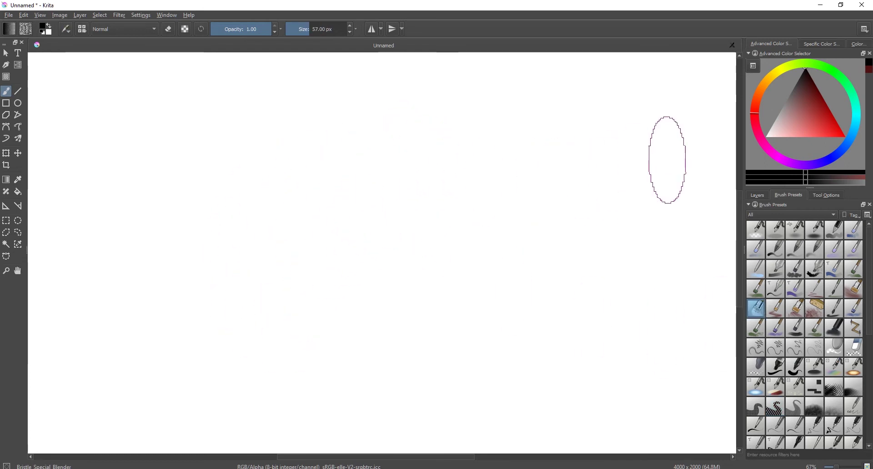
{"action": "left_click", "coordinate": [777, 314]}
{"action": "mouse_move", "coordinate": [452, 170]}
{"action": "left_mouse_down"}
{"action": "mouse_move", "coordinate": [437, 174]}
{"action": "mouse_move", "coordinate": [380, 361]}
{"action": "left_mouse_up"}
{"action": "mouse_move", "coordinate": [390, 148]}
{"action": "left_mouse_down"}
{"action": "mouse_move", "coordinate": [363, 149]}
{"action": "mouse_move", "coordinate": [332, 387]}
{"action": "mouse_move", "coordinate": [296, 375]}
{"action": "mouse_move", "coordinate": [303, 291]}
{"action": "mouse_move", "coordinate": [318, 387]}
{"action": "left_mouse_up"}
{"action": "mouse_move", "coordinate": [387, 132]}
{"action": "left_mouse_down"}
{"action": "mouse_move", "coordinate": [303, 407]}
{"action": "mouse_move", "coordinate": [314, 268]}
{"action": "mouse_move", "coordinate": [305, 403]}
{"action": "left_mouse_up"}
{"action": "mouse_move", "coordinate": [371, 141]}
{"action": "left_mouse_down"}
{"action": "mouse_move", "coordinate": [319, 291]}
{"action": "mouse_move", "coordinate": [314, 393]}
{"action": "left_mouse_up"}
{"action": "left_click_drag", "start_coordinate": [359, 186], "coordinate": [296, 410]}
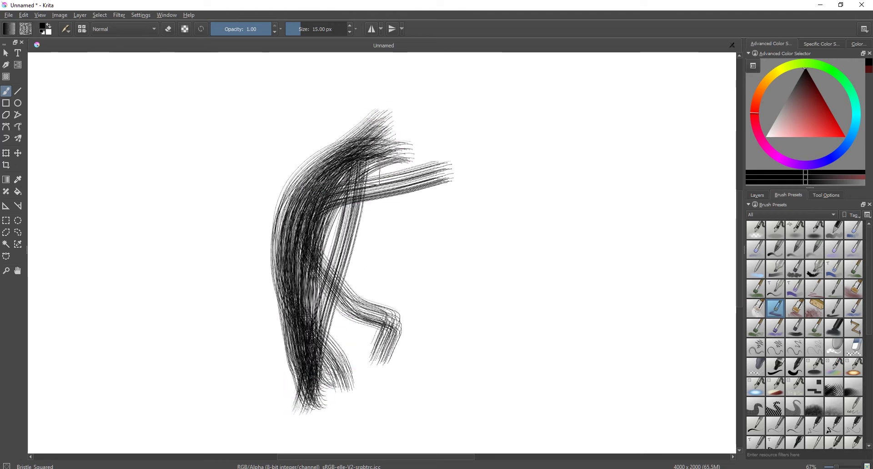
{"action": "left_click_drag", "start_coordinate": [380, 150], "coordinate": [313, 325]}
{"action": "mouse_move", "coordinate": [350, 173]}
{"action": "left_mouse_down"}
{"action": "mouse_move", "coordinate": [303, 356]}
{"action": "mouse_move", "coordinate": [357, 186]}
{"action": "mouse_move", "coordinate": [312, 308]}
{"action": "left_mouse_up"}
- Zoom out to 50% and paint bristle strokes right of the hair-like shape
{"action": "key", "text": "minus"}
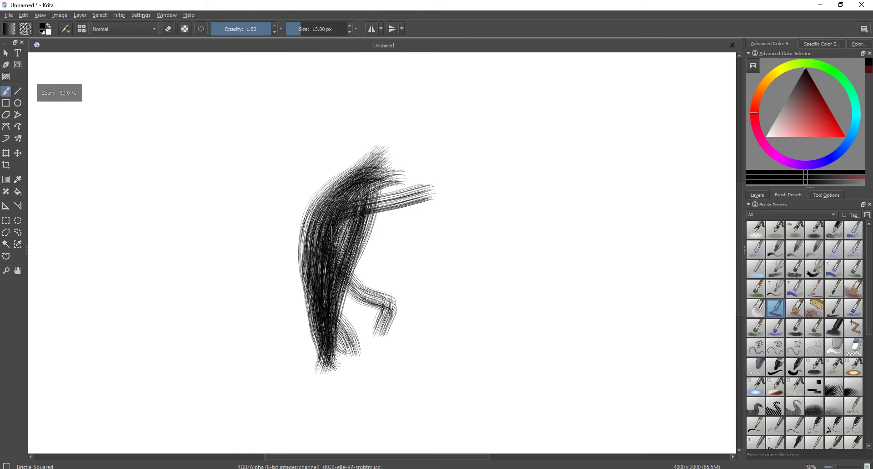
{"action": "key", "text": "minus"}
{"action": "key", "text": "equal"}
{"action": "left_click_drag", "start_coordinate": [395, 219], "coordinate": [364, 318]}
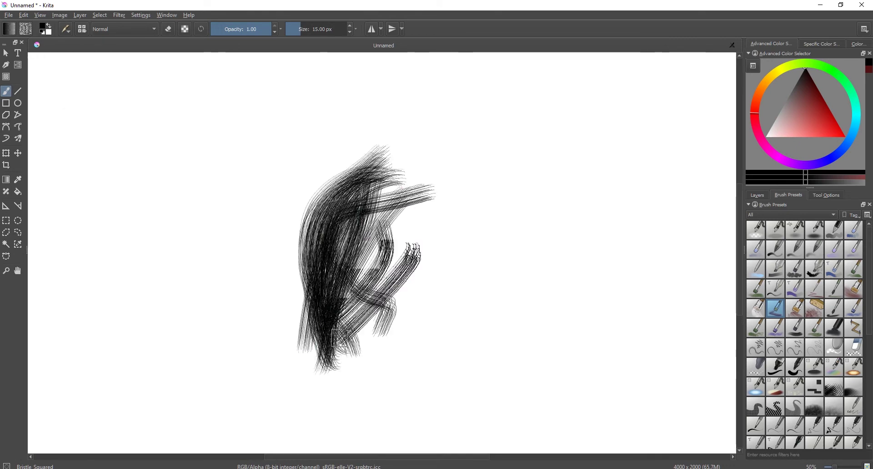
{"action": "left_click_drag", "start_coordinate": [413, 245], "coordinate": [400, 318]}
{"action": "left_click_drag", "start_coordinate": [337, 241], "coordinate": [459, 323]}
{"action": "mouse_move", "coordinate": [355, 255]}
{"action": "left_mouse_down"}
{"action": "mouse_move", "coordinate": [392, 326]}
{"action": "mouse_move", "coordinate": [427, 353]}
{"action": "left_mouse_up"}
{"action": "key", "text": "ctrl+z"}
- Add down-right bristle strokes across the middle and right of the mass
{"action": "left_click_drag", "start_coordinate": [335, 315], "coordinate": [396, 364]}
{"action": "mouse_move", "coordinate": [355, 268]}
{"action": "left_mouse_down"}
{"action": "mouse_move", "coordinate": [378, 336]}
{"action": "mouse_move", "coordinate": [454, 314]}
{"action": "left_mouse_up"}
{"action": "left_click_drag", "start_coordinate": [367, 262], "coordinate": [401, 345]}
{"action": "left_click_drag", "start_coordinate": [359, 218], "coordinate": [437, 295]}
{"action": "left_click_drag", "start_coordinate": [337, 246], "coordinate": [459, 318]}
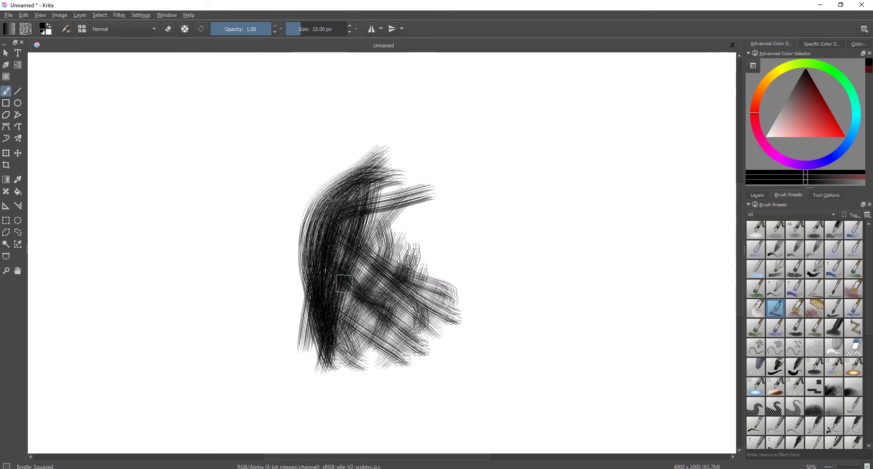
{"action": "left_click_drag", "start_coordinate": [337, 291], "coordinate": [385, 362]}
{"action": "left_click_drag", "start_coordinate": [332, 216], "coordinate": [452, 327]}
{"action": "key", "text": "ctrl+z"}
- Paint long dark diagonals toward the lower right and curved down-left strokes
{"action": "mouse_move", "coordinate": [273, 165]}
{"action": "left_mouse_down"}
{"action": "mouse_move", "coordinate": [447, 344]}
{"action": "mouse_move", "coordinate": [473, 386]}
{"action": "left_mouse_up"}
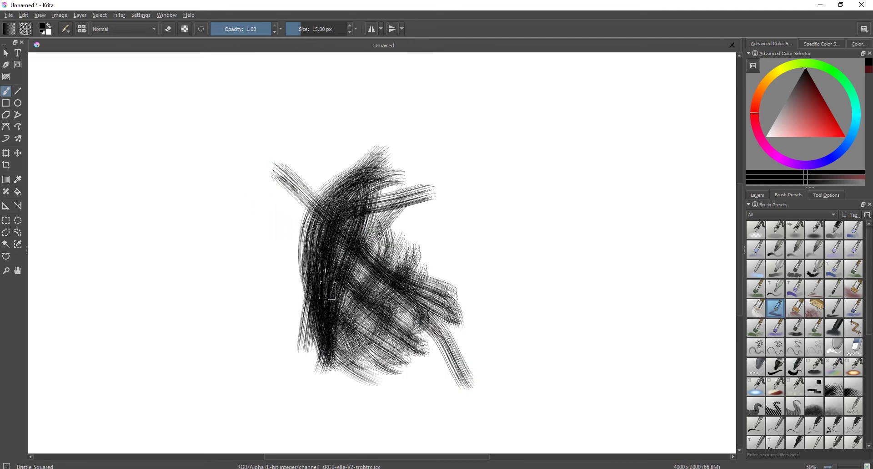
{"action": "left_click_drag", "start_coordinate": [263, 239], "coordinate": [454, 403]}
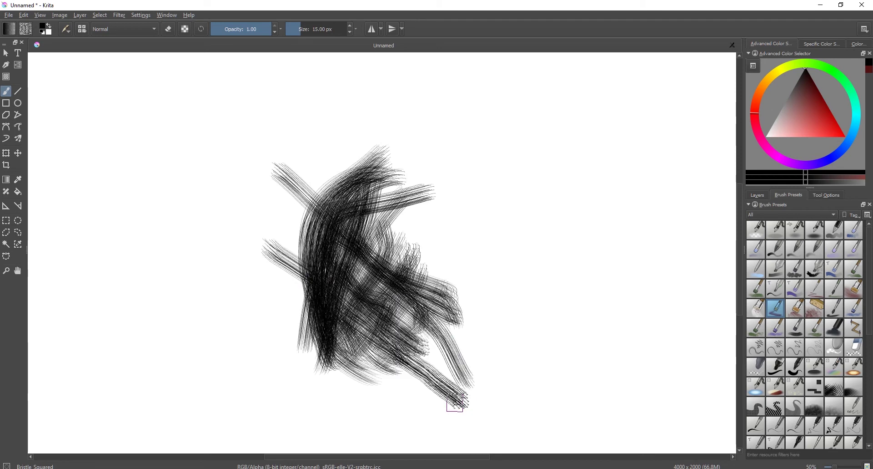
{"action": "mouse_move", "coordinate": [277, 210]}
{"action": "left_mouse_down"}
{"action": "mouse_move", "coordinate": [459, 375]}
{"action": "mouse_move", "coordinate": [511, 403]}
{"action": "left_mouse_up"}
{"action": "left_click_drag", "start_coordinate": [464, 269], "coordinate": [339, 394]}
{"action": "mouse_move", "coordinate": [499, 293]}
{"action": "left_mouse_down"}
{"action": "mouse_move", "coordinate": [477, 303]}
{"action": "mouse_move", "coordinate": [359, 409]}
{"action": "left_mouse_up"}
{"action": "left_click_drag", "start_coordinate": [527, 293], "coordinate": [384, 433]}
{"action": "mouse_move", "coordinate": [551, 322]}
{"action": "left_mouse_down"}
{"action": "mouse_move", "coordinate": [536, 344]}
{"action": "mouse_move", "coordinate": [441, 430]}
{"action": "left_mouse_up"}
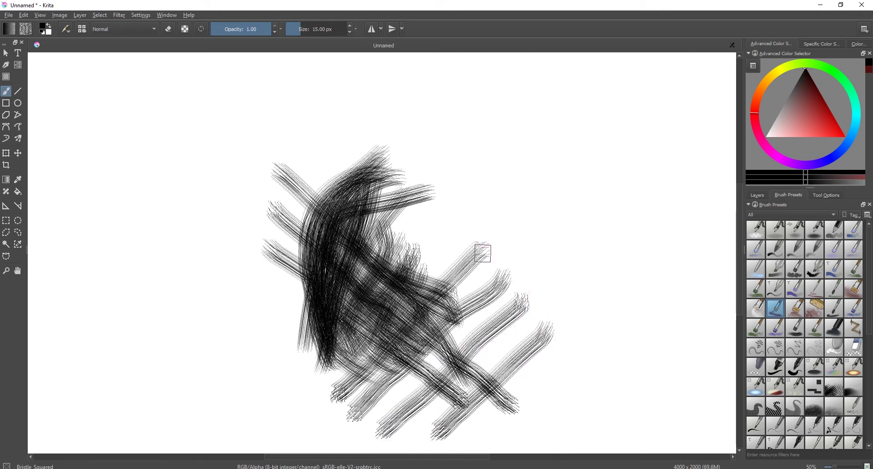
- Add parallel down-left diagonals across the lower right, then scribble dense loops over the drawing
{"action": "left_click_drag", "start_coordinate": [448, 209], "coordinate": [333, 388]}
{"action": "left_click_drag", "start_coordinate": [466, 236], "coordinate": [331, 387]}
{"action": "left_click_drag", "start_coordinate": [511, 297], "coordinate": [356, 426]}
{"action": "left_click_drag", "start_coordinate": [530, 318], "coordinate": [389, 430]}
{"action": "mouse_move", "coordinate": [517, 248]}
{"action": "left_mouse_down"}
{"action": "mouse_move", "coordinate": [439, 292]}
{"action": "mouse_move", "coordinate": [330, 416]}
{"action": "left_mouse_up"}
{"action": "left_click_drag", "start_coordinate": [515, 297], "coordinate": [364, 434]}
{"action": "left_click_drag", "start_coordinate": [531, 316], "coordinate": [414, 432]}
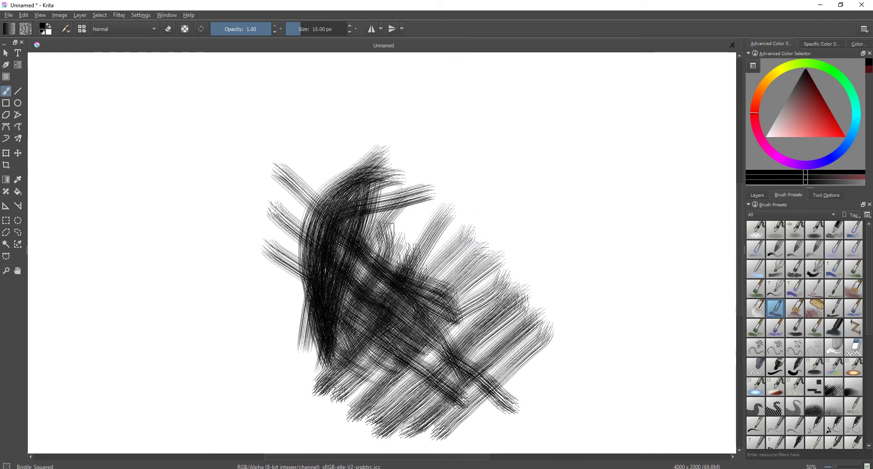
{"action": "left_click_drag", "start_coordinate": [444, 211], "coordinate": [369, 342]}
{"action": "mouse_move", "coordinate": [521, 262]}
{"action": "left_mouse_down"}
{"action": "mouse_move", "coordinate": [386, 412]}
{"action": "mouse_move", "coordinate": [432, 381]}
{"action": "mouse_move", "coordinate": [469, 243]}
{"action": "mouse_move", "coordinate": [447, 359]}
{"action": "mouse_move", "coordinate": [449, 313]}
{"action": "mouse_move", "coordinate": [478, 370]}
{"action": "mouse_move", "coordinate": [307, 305]}
{"action": "mouse_move", "coordinate": [418, 172]}
{"action": "mouse_move", "coordinate": [516, 269]}
{"action": "mouse_move", "coordinate": [498, 163]}
{"action": "mouse_move", "coordinate": [402, 308]}
{"action": "mouse_move", "coordinate": [267, 362]}
{"action": "mouse_move", "coordinate": [185, 220]}
{"action": "mouse_move", "coordinate": [241, 302]}
{"action": "mouse_move", "coordinate": [256, 180]}
{"action": "mouse_move", "coordinate": [170, 231]}
{"action": "mouse_move", "coordinate": [243, 253]}
{"action": "mouse_move", "coordinate": [280, 325]}
{"action": "mouse_move", "coordinate": [162, 367]}
{"action": "mouse_move", "coordinate": [269, 293]}
{"action": "mouse_move", "coordinate": [186, 350]}
{"action": "mouse_move", "coordinate": [242, 192]}
{"action": "mouse_move", "coordinate": [179, 173]}
{"action": "mouse_move", "coordinate": [253, 123]}
{"action": "mouse_move", "coordinate": [158, 216]}
{"action": "left_mouse_up"}
- Undo the looping scribbles and the hatched bristle strokes one by one
{"action": "key", "text": "ctrl+z"}
{"action": "key", "text": "ctrl+z"}
{"action": "key", "text": "ctrl+z"}
{"action": "key", "text": "ctrl+z"}
{"action": "key", "text": "ctrl+z"}
{"action": "key", "text": "ctrl+z"}
{"action": "key", "text": "ctrl+z"}
{"action": "key", "text": "ctrl+z"}
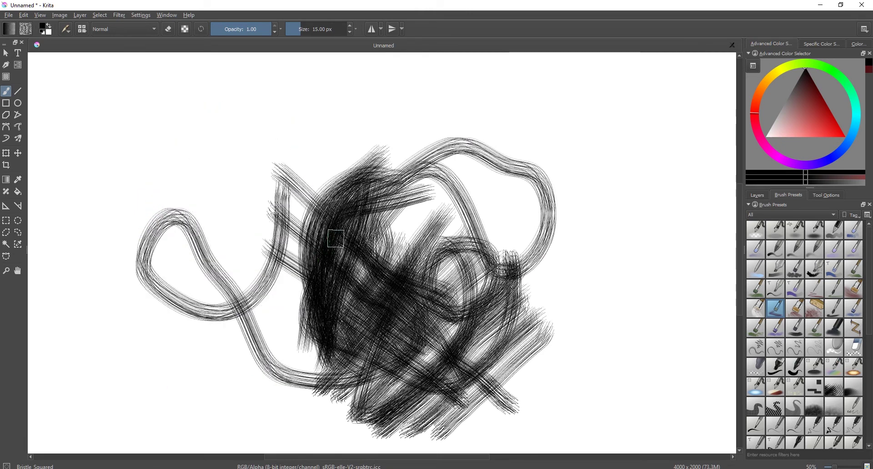
{"action": "key", "text": "ctrl+z"}
{"action": "key", "text": "ctrl+z"}
{"action": "key", "text": "ctrl+z"}
{"action": "key", "text": "ctrl+z"}
{"action": "key", "text": "ctrl+z"}
{"action": "key", "text": "ctrl+z"}
{"action": "key", "text": "ctrl+z"}
{"action": "key", "text": "ctrl+z"}
{"action": "key", "text": "ctrl+z"}
{"action": "key", "text": "ctrl+z"}
{"action": "key", "text": "ctrl+z"}
{"action": "key", "text": "ctrl+z"}
{"action": "key", "text": "ctrl+z"}
{"action": "key", "text": "ctrl+z"}
{"action": "key", "text": "ctrl+z"}
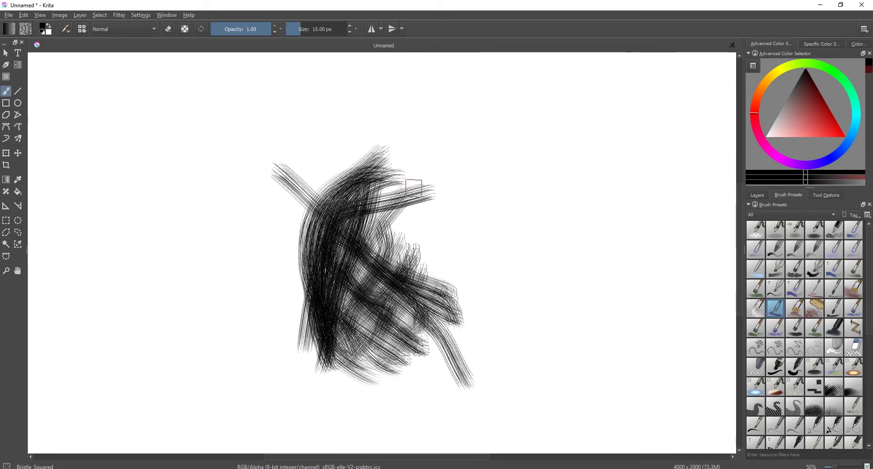
{"action": "key", "text": "ctrl+z"}
{"action": "key", "text": "ctrl+z"}
{"action": "key", "text": "ctrl+z"}
{"action": "key", "text": "ctrl+z"}
{"action": "key", "text": "ctrl+z"}
{"action": "key", "text": "ctrl+z"}
{"action": "key", "text": "ctrl+z"}
{"action": "key", "text": "ctrl+z"}
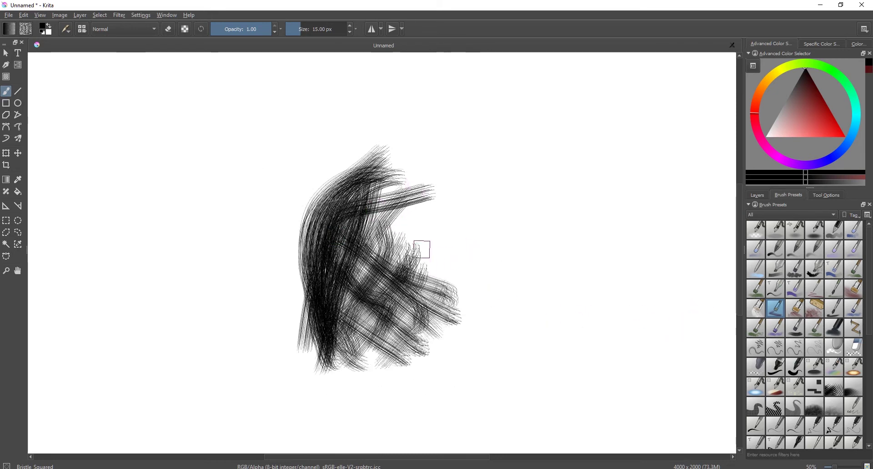
{"action": "key", "text": "ctrl+z"}
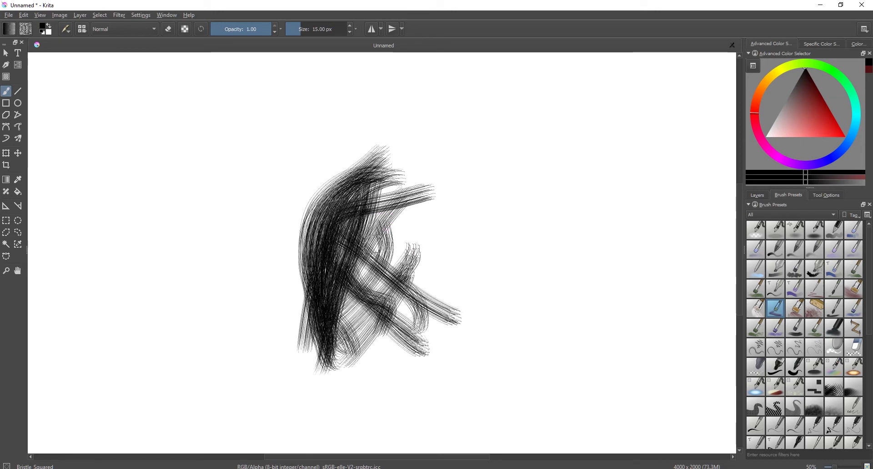
- Undo the curved bristle stroke and paint a new curved stroke on Layer 2
{"action": "left_click", "coordinate": [136, 15]}
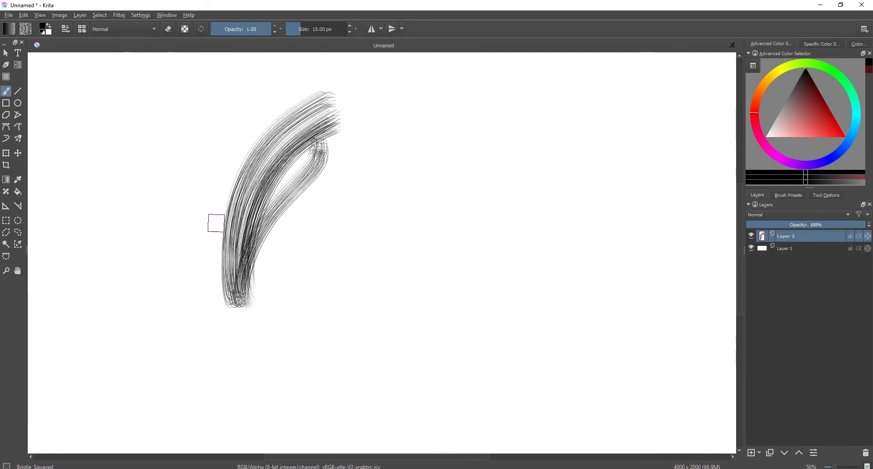
{"action": "key", "text": "ctrl+z"}
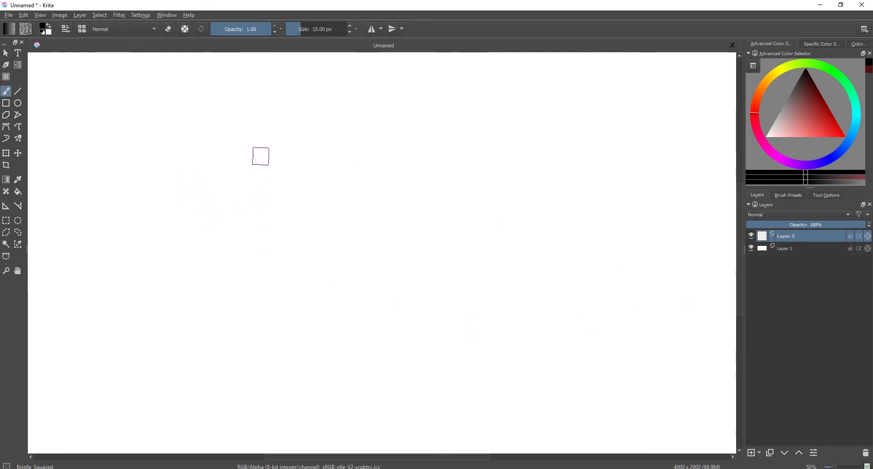
{"action": "left_click_drag", "start_coordinate": [296, 111], "coordinate": [241, 264]}
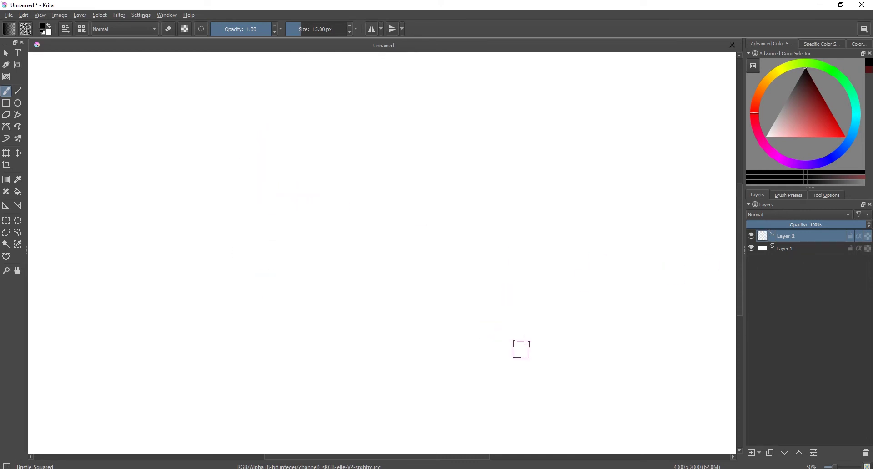
{"action": "left_click", "coordinate": [753, 453]}
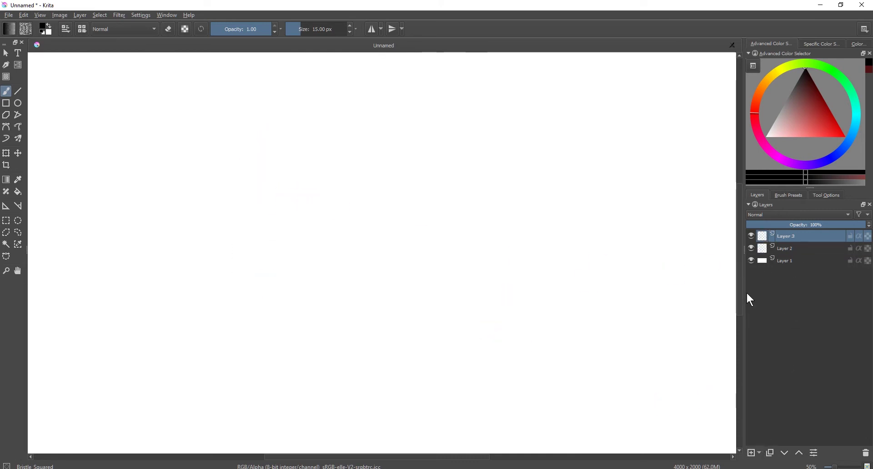
{"action": "mouse_move", "coordinate": [440, 113]}
{"action": "left_mouse_down"}
{"action": "mouse_move", "coordinate": [339, 252]}
{"action": "mouse_move", "coordinate": [311, 356]}
{"action": "left_mouse_up"}
{"action": "left_click_drag", "start_coordinate": [444, 148], "coordinate": [330, 342]}
{"action": "left_click_drag", "start_coordinate": [452, 167], "coordinate": [355, 327]}
{"action": "left_click_drag", "start_coordinate": [474, 239], "coordinate": [362, 377]}
{"action": "key", "text": "ctrl+z"}
{"action": "key", "text": "ctrl+z"}
{"action": "key", "text": "ctrl+z"}
{"action": "key", "text": "ctrl+z"}
{"action": "left_click_drag", "start_coordinate": [216, 108], "coordinate": [459, 303]}
{"action": "left_click_drag", "start_coordinate": [153, 195], "coordinate": [340, 366]}
{"action": "left_click_drag", "start_coordinate": [421, 254], "coordinate": [521, 369]}
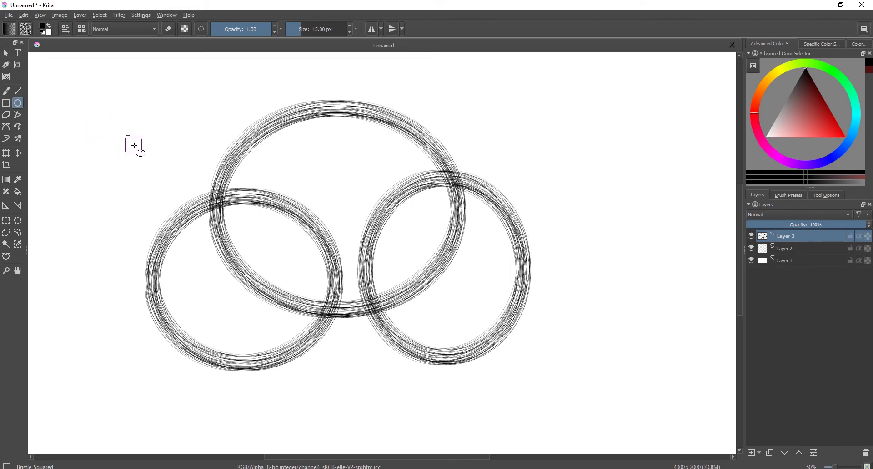
{"action": "key", "text": "minus"}
{"action": "key", "text": "plus"}
{"action": "key", "text": "plus"}
{"action": "key", "text": "b"}
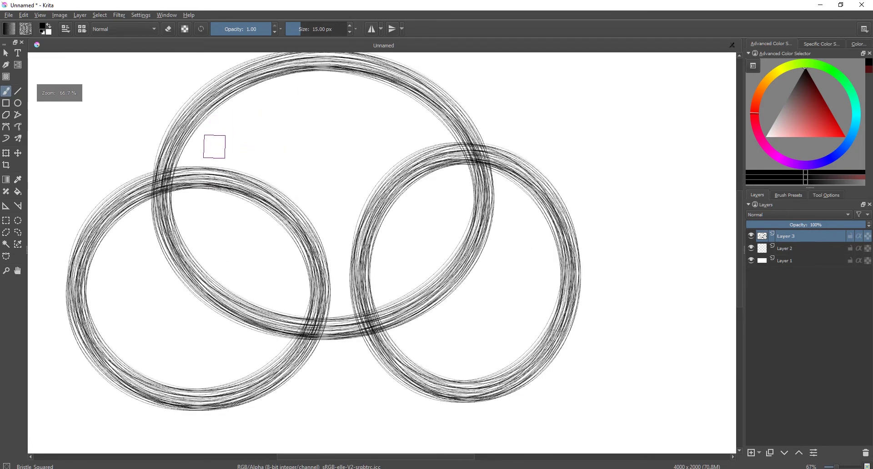
{"action": "key", "text": "minus"}
{"action": "left_click_drag", "start_coordinate": [175, 111], "coordinate": [287, 330]}
{"action": "mouse_move", "coordinate": [219, 87]}
{"action": "left_mouse_down"}
{"action": "mouse_move", "coordinate": [263, 134]}
{"action": "mouse_move", "coordinate": [203, 328]}
{"action": "left_mouse_up"}
{"action": "left_click_drag", "start_coordinate": [295, 104], "coordinate": [221, 336]}
{"action": "left_click_drag", "start_coordinate": [455, 115], "coordinate": [264, 327]}
{"action": "left_click_drag", "start_coordinate": [522, 172], "coordinate": [292, 335]}
{"action": "key", "text": "ctrl+z"}
{"action": "key", "text": "ctrl+z"}
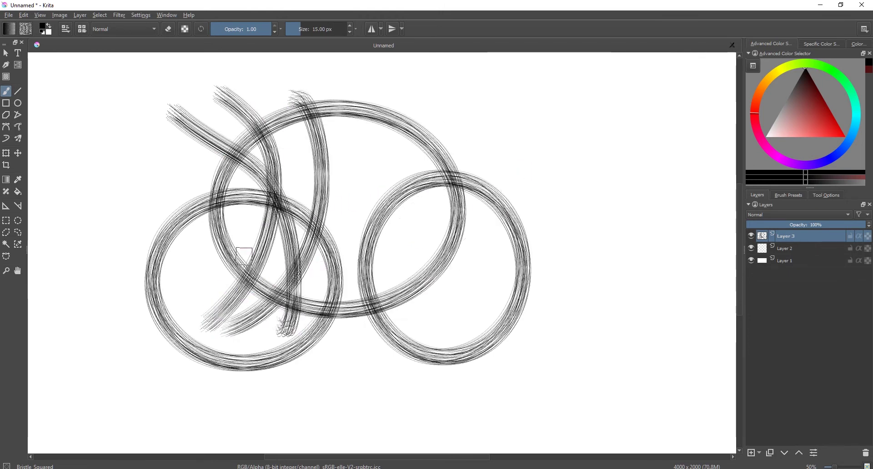
{"action": "key", "text": "ctrl+z"}
{"action": "key", "text": "ctrl+z"}
{"action": "key", "text": "ctrl+z"}
{"action": "key", "text": "ctrl+z"}
{"action": "key", "text": "ctrl+z"}
{"action": "key", "text": "ctrl+z"}
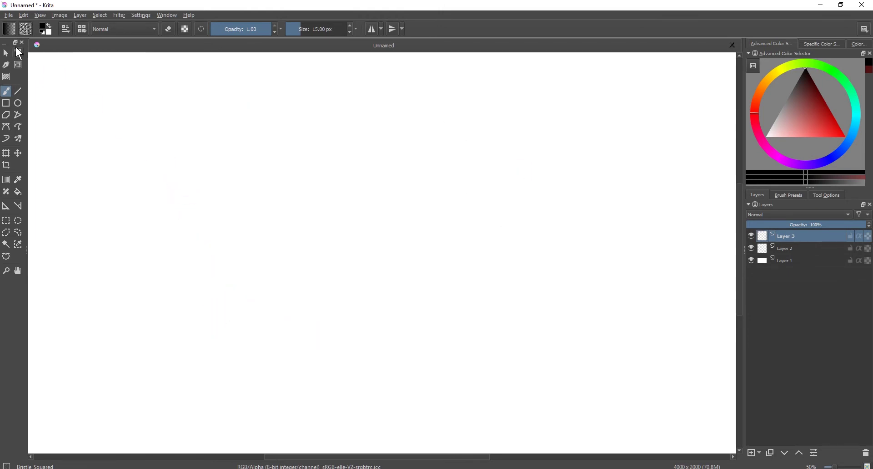
- Create a large text box with sample text on the canvas using the Text tool
{"action": "left_click", "coordinate": [17, 53]}
{"action": "left_click", "coordinate": [229, 213]}
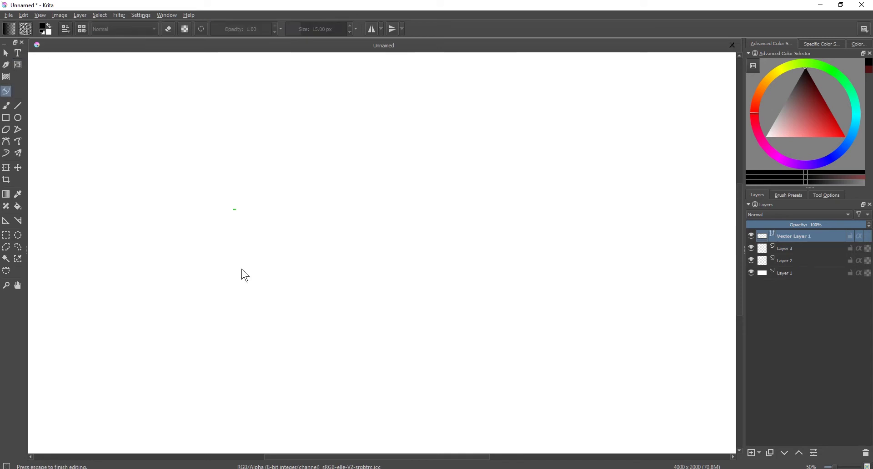
{"action": "left_click", "coordinate": [19, 53]}
{"action": "left_click_drag", "start_coordinate": [247, 213], "coordinate": [417, 255]}
{"action": "scroll", "coordinate": [312, 200], "scroll_direction": "down", "scroll_amount": 2}
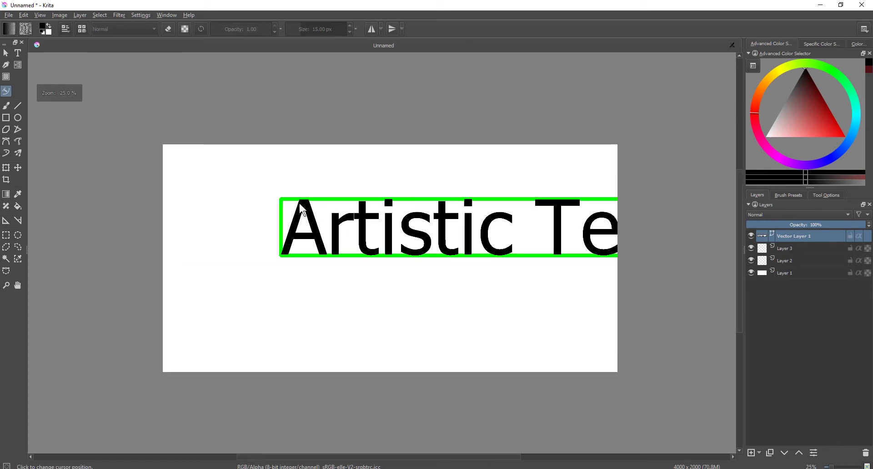
{"action": "scroll", "coordinate": [305, 214], "scroll_direction": "up", "scroll_amount": 1}
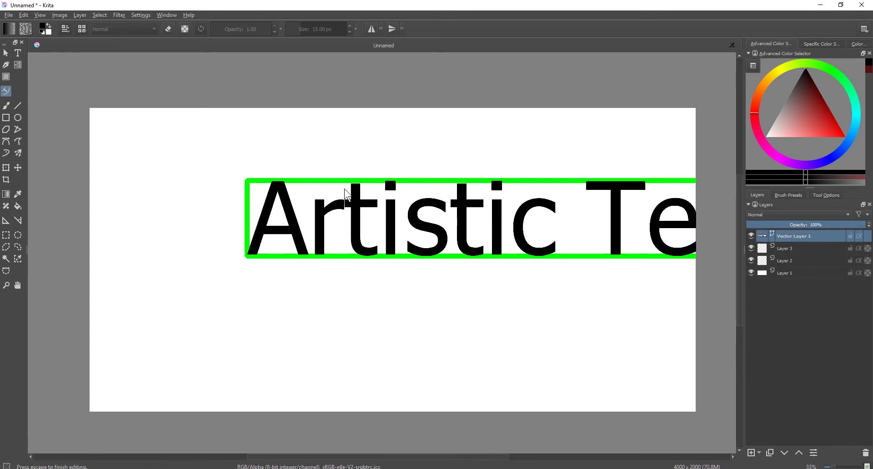
- Replace the sample text with 'KRITA DEMO', discarding a trial 'GIMP'
{"action": "key", "text": "BackSpace"}
{"action": "key", "text": "BackSpace"}
{"action": "key", "text": "BackSpace"}
{"action": "key", "text": "BackSpace"}
{"action": "key", "text": "BackSpace"}
{"action": "key", "text": "BackSpace"}
{"action": "key", "text": "BackSpace"}
{"action": "key", "text": "BackSpace"}
{"action": "key", "text": "BackSpace"}
{"action": "key", "text": "BackSpace"}
{"action": "key", "text": "BackSpace"}
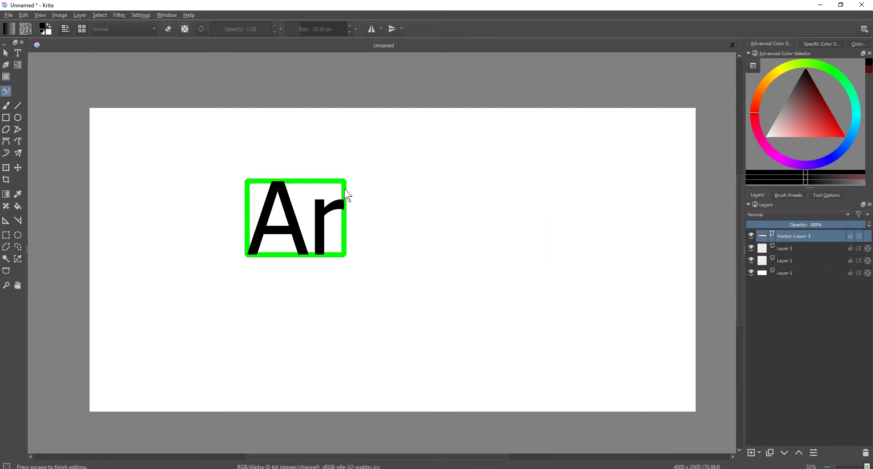
{"action": "key", "text": "BackSpace"}
{"action": "key", "text": "BackSpace"}
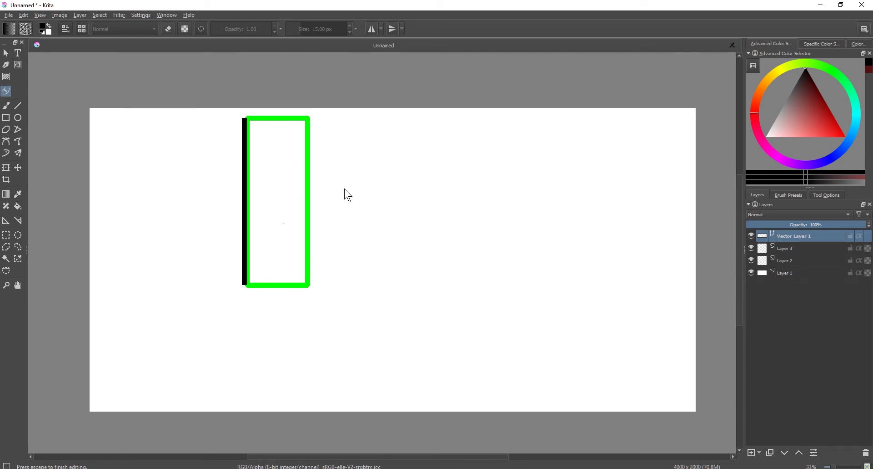
{"action": "type", "text": "GIMP"}
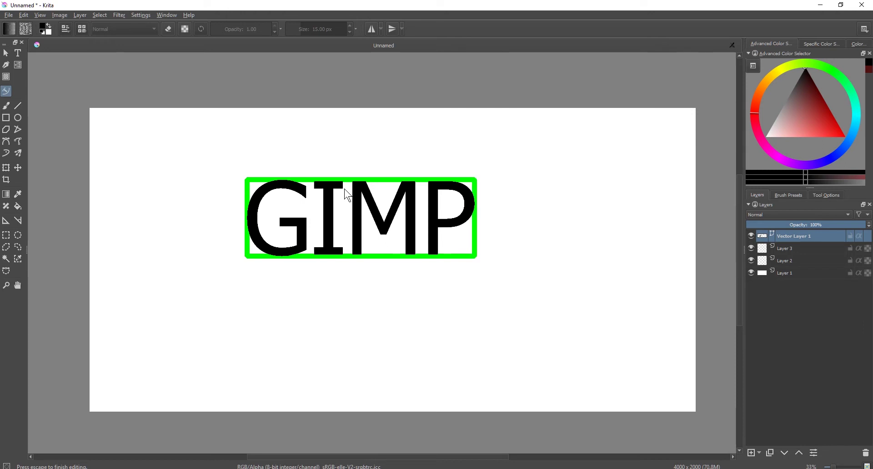
{"action": "key", "text": "BackSpace"}
{"action": "key", "text": "BackSpace"}
{"action": "key", "text": "BackSpace"}
{"action": "key", "text": "BackSpace"}
{"action": "type", "text": "KRITA DEM"}
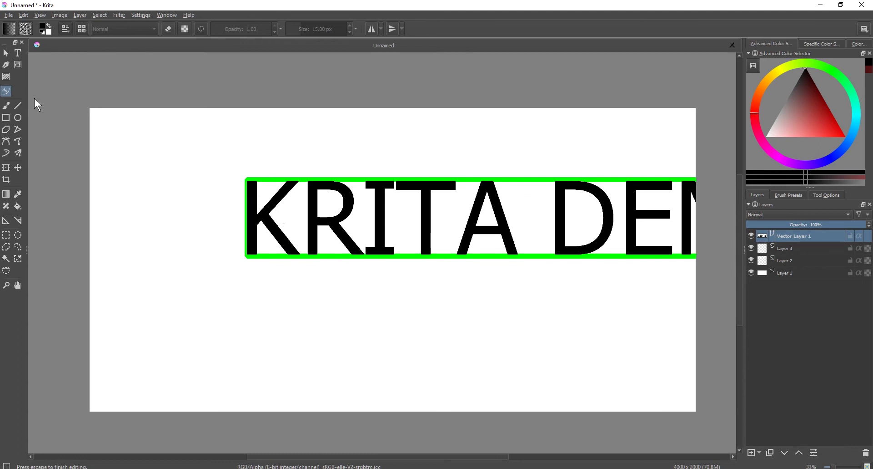
- Shift the KRITA DEMO text shape leftward across the canvas
{"action": "left_click", "coordinate": [5, 52]}
{"action": "left_click_drag", "start_coordinate": [279, 178], "coordinate": [177, 172]}
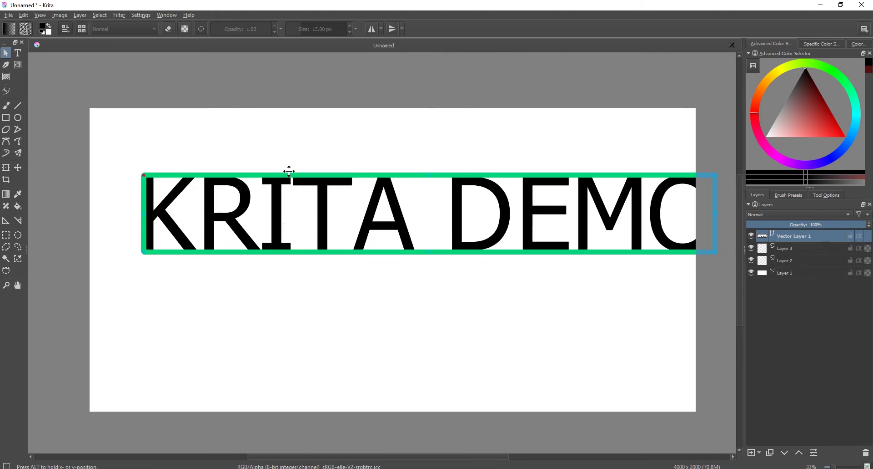
{"action": "left_click_drag", "start_coordinate": [277, 174], "coordinate": [243, 196]}
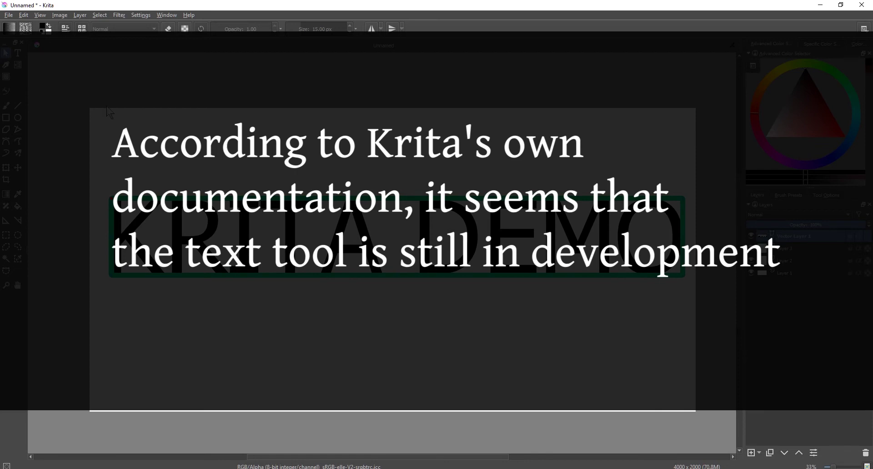
{"action": "key", "text": "b"}
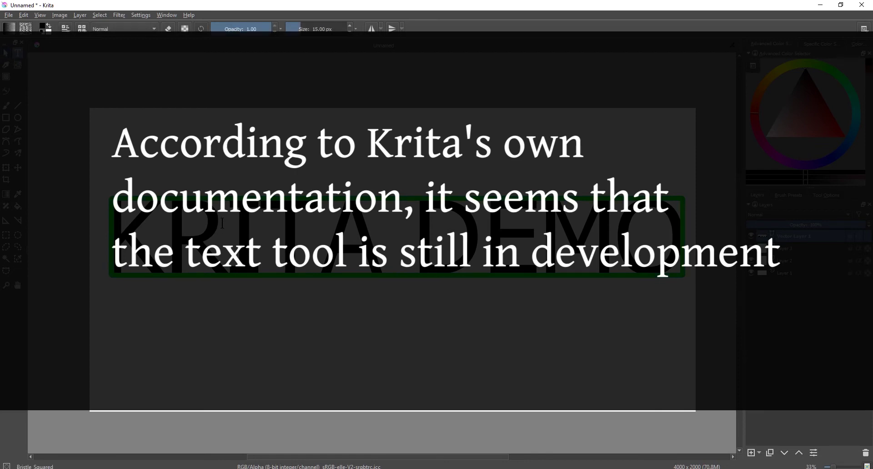
{"action": "left_click", "coordinate": [192, 228]}
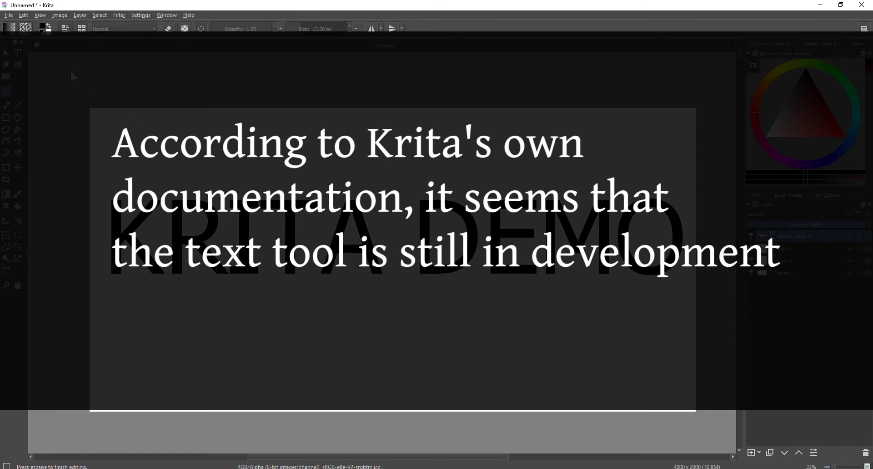
{"action": "key", "text": "Escape"}
{"action": "left_click", "coordinate": [6, 53]}
{"action": "left_click", "coordinate": [181, 255]}
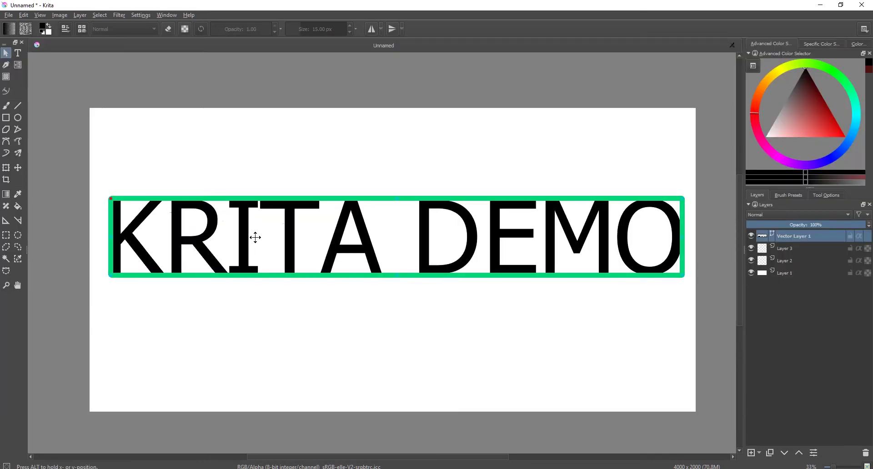
{"action": "left_click", "coordinate": [19, 53]}
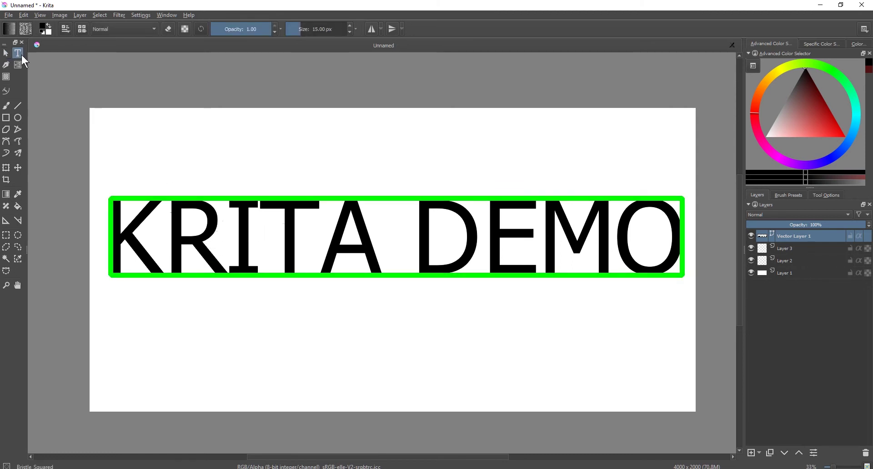
- Try the Basic tip default preset, then pick the Block fuzzy brush and test a stroke
{"action": "left_click", "coordinate": [267, 235]}
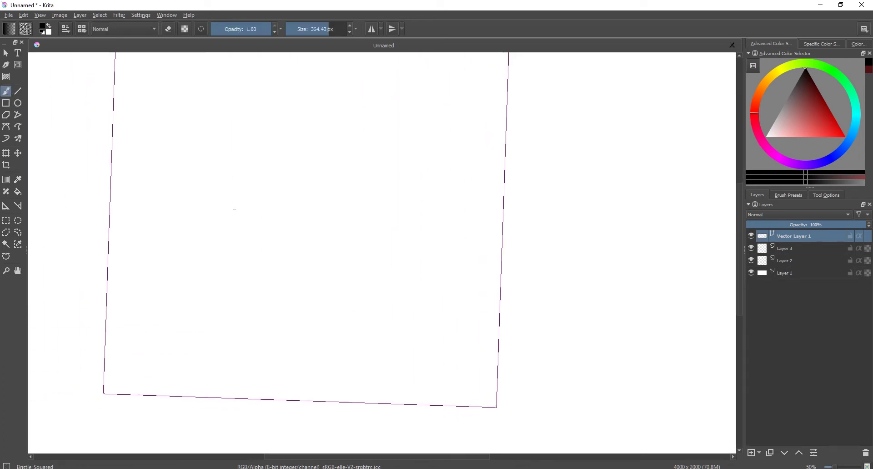
{"action": "scroll", "coordinate": [330, 212], "scroll_direction": "down", "scroll_amount": 3}
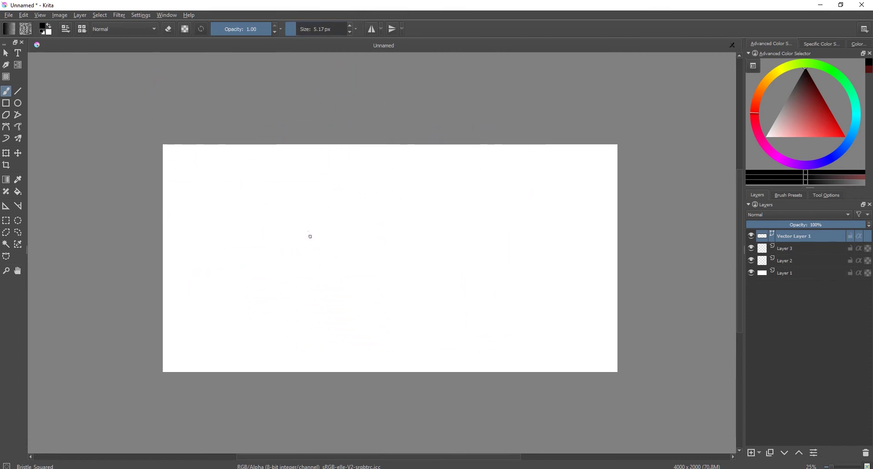
{"action": "left_click", "coordinate": [791, 196]}
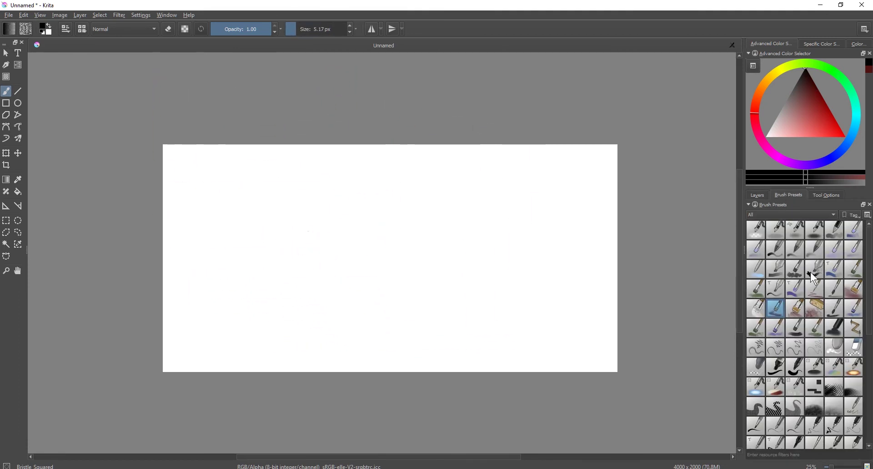
{"action": "left_click", "coordinate": [776, 249]}
{"action": "left_click", "coordinate": [372, 207]}
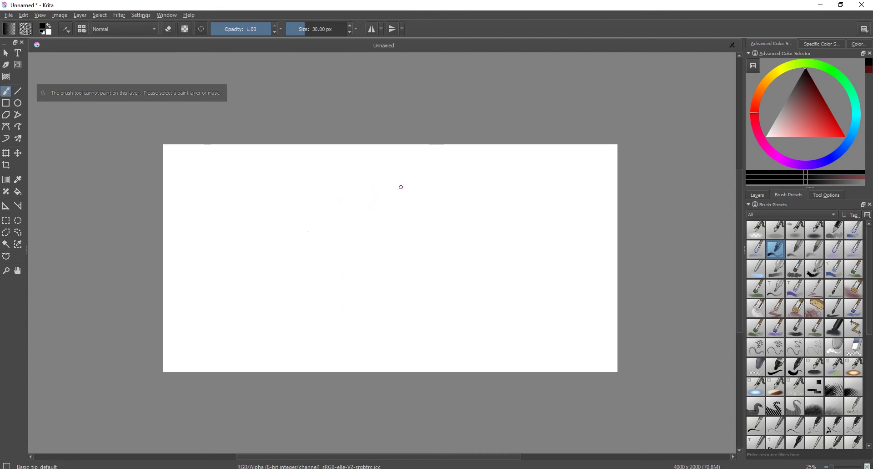
{"action": "left_click", "coordinate": [814, 269]}
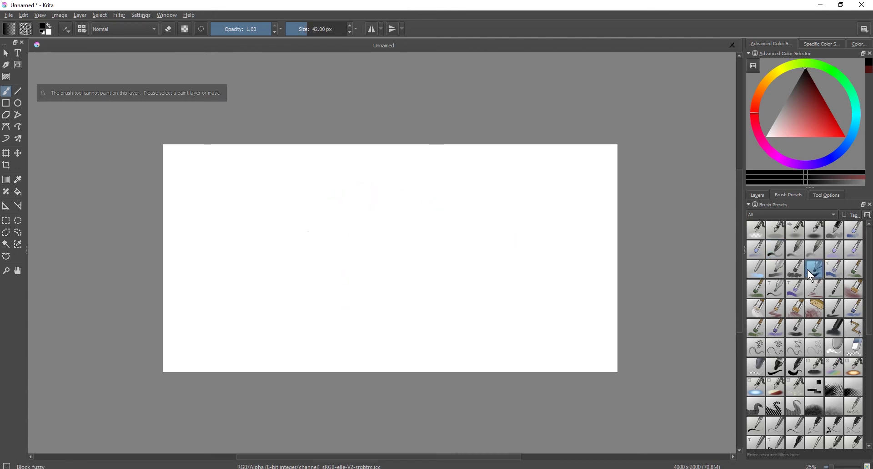
{"action": "left_click", "coordinate": [419, 189]}
- Make Layer 3 the active layer and return to Brush Presets
{"action": "left_click", "coordinate": [756, 195]}
{"action": "left_click", "coordinate": [778, 252]}
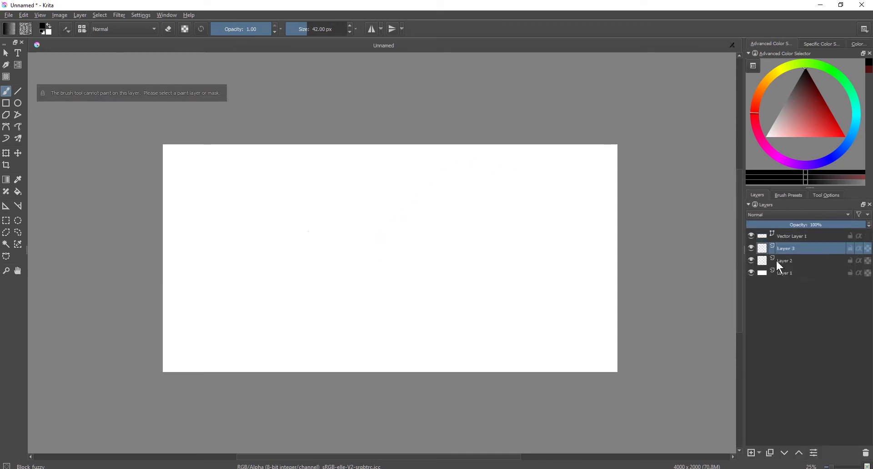
{"action": "left_click", "coordinate": [789, 196]}
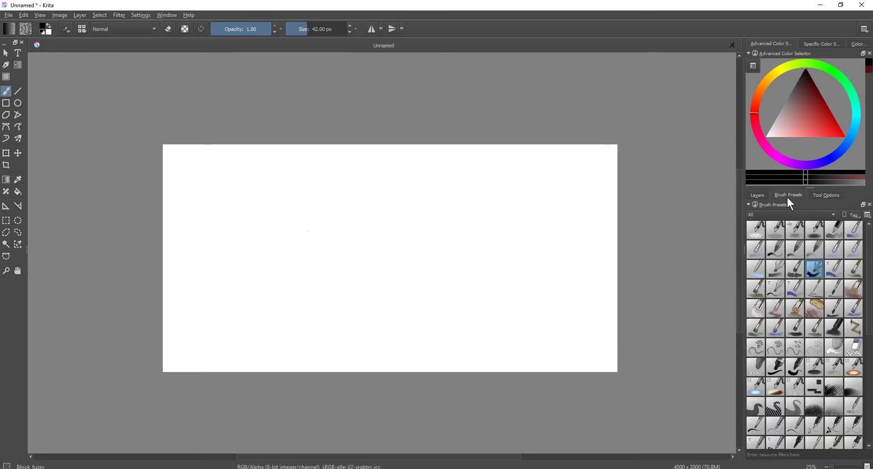
{"action": "mouse_move", "coordinate": [396, 196]}
{"action": "left_mouse_down"}
{"action": "mouse_move", "coordinate": [342, 245]}
{"action": "mouse_move", "coordinate": [365, 293]}
{"action": "left_mouse_up"}
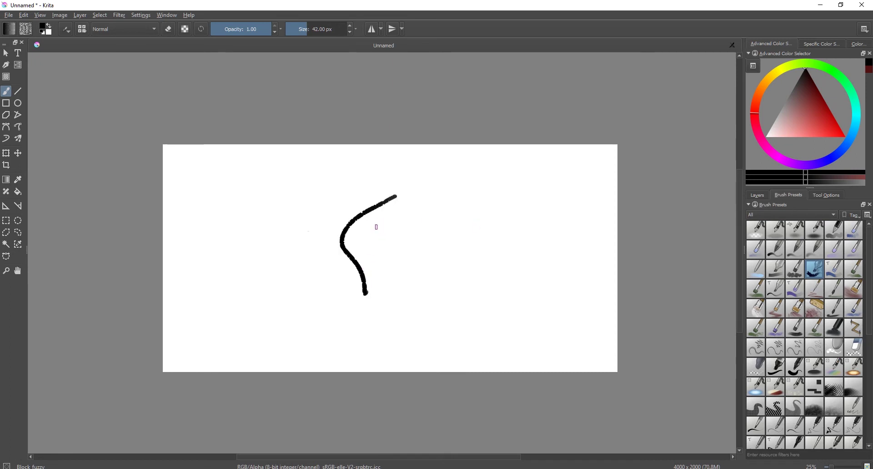
{"action": "mouse_move", "coordinate": [331, 178]}
{"action": "left_mouse_down"}
{"action": "mouse_move", "coordinate": [302, 257]}
{"action": "mouse_move", "coordinate": [309, 311]}
{"action": "left_mouse_up"}
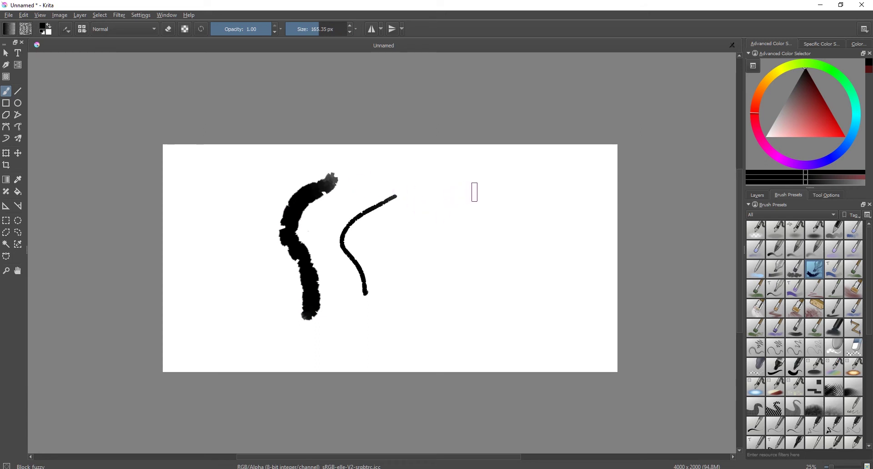
{"action": "mouse_move", "coordinate": [475, 187]}
{"action": "left_mouse_down"}
{"action": "mouse_move", "coordinate": [429, 241]}
{"action": "mouse_move", "coordinate": [447, 318]}
{"action": "mouse_move", "coordinate": [396, 305]}
{"action": "left_mouse_up"}
{"action": "left_click_drag", "start_coordinate": [480, 223], "coordinate": [397, 332]}
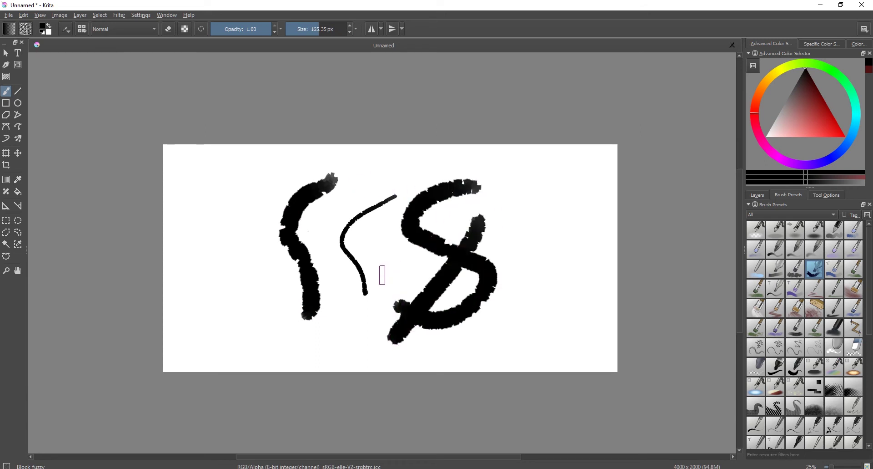
{"action": "left_click_drag", "start_coordinate": [228, 200], "coordinate": [335, 241]}
{"action": "mouse_move", "coordinate": [247, 280]}
{"action": "left_mouse_down"}
{"action": "mouse_move", "coordinate": [359, 265]}
{"action": "mouse_move", "coordinate": [380, 247]}
{"action": "left_mouse_up"}
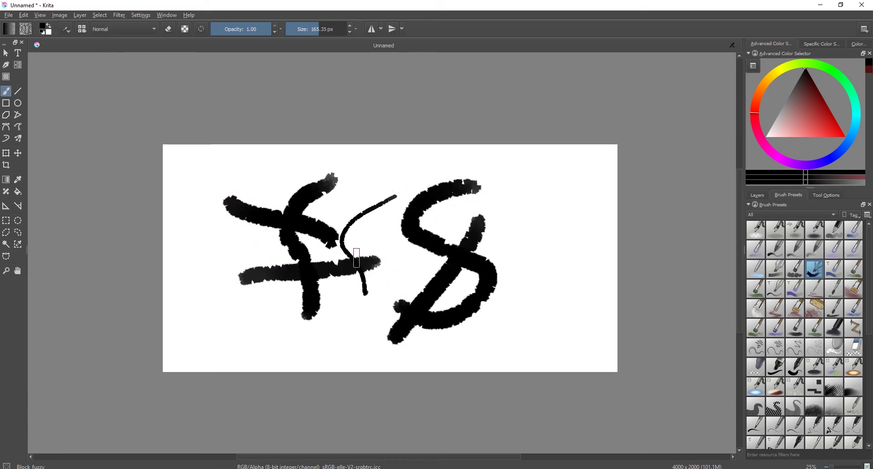
{"action": "key", "text": "ctrl+z"}
{"action": "key", "text": "ctrl+z"}
{"action": "key", "text": "ctrl+z"}
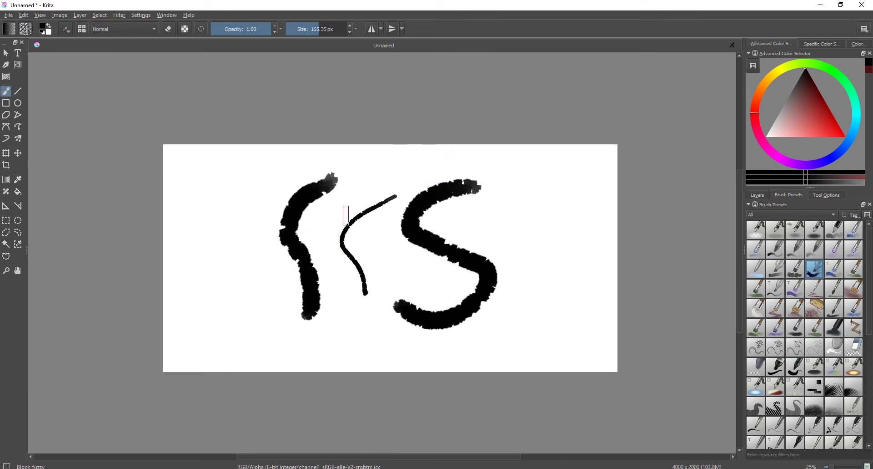
{"action": "key", "text": "ctrl+plus"}
{"action": "mouse_move", "coordinate": [159, 197]}
{"action": "left_mouse_down"}
{"action": "mouse_move", "coordinate": [245, 211]}
{"action": "mouse_move", "coordinate": [255, 343]}
{"action": "mouse_move", "coordinate": [278, 361]}
{"action": "left_mouse_up"}
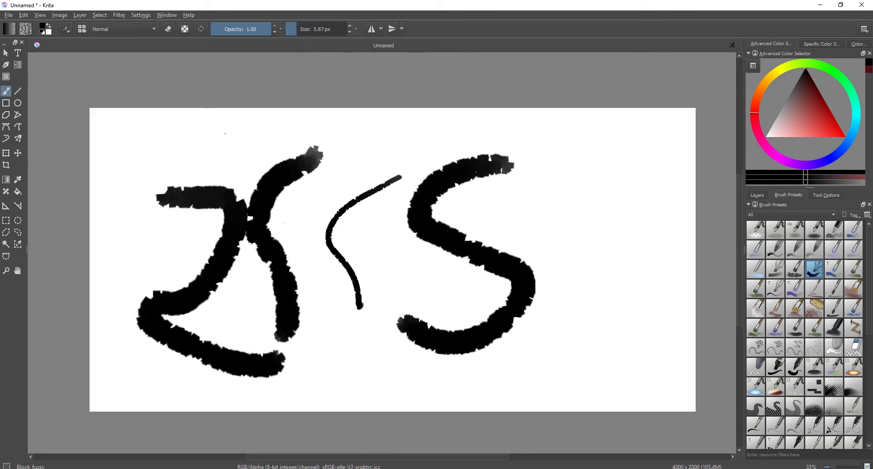
{"action": "mouse_move", "coordinate": [225, 134]}
{"action": "left_mouse_down"}
{"action": "mouse_move", "coordinate": [430, 277]}
{"action": "mouse_move", "coordinate": [367, 323]}
{"action": "left_mouse_up"}
{"action": "left_click", "coordinate": [310, 28]}
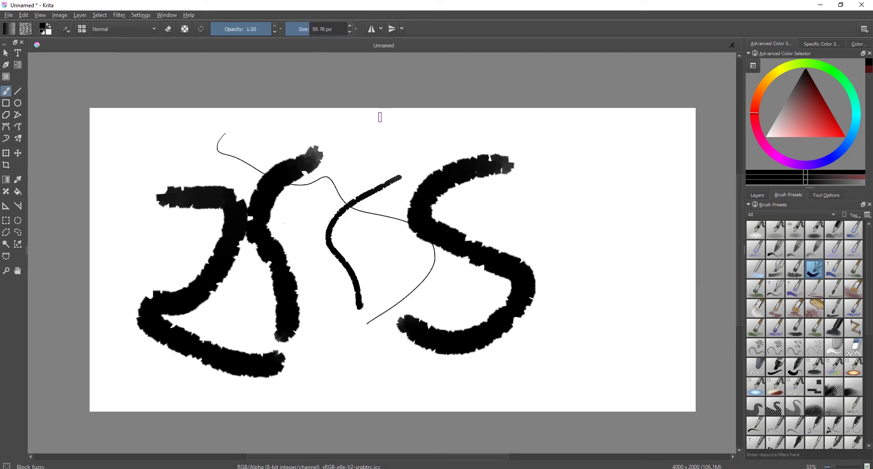
{"action": "mouse_move", "coordinate": [369, 123]}
{"action": "left_mouse_down"}
{"action": "mouse_move", "coordinate": [341, 241]}
{"action": "mouse_move", "coordinate": [362, 307]}
{"action": "left_mouse_up"}
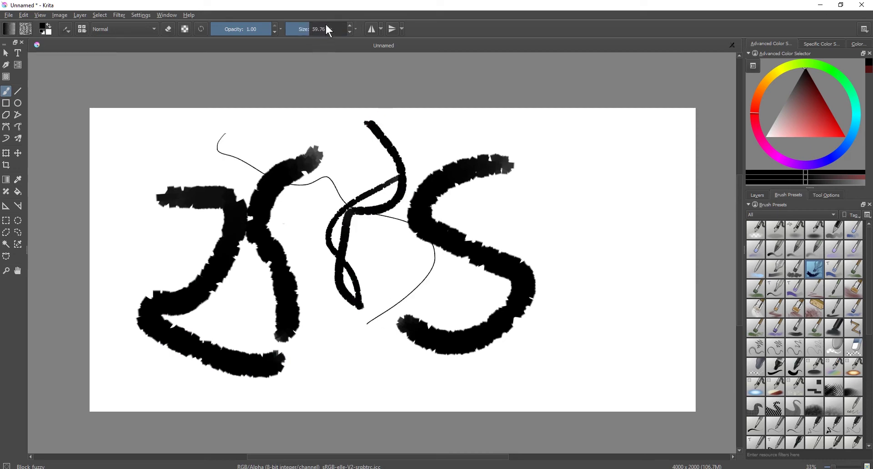
{"action": "mouse_move", "coordinate": [339, 112]}
{"action": "left_mouse_down"}
{"action": "mouse_move", "coordinate": [358, 175]}
{"action": "mouse_move", "coordinate": [455, 291]}
{"action": "mouse_move", "coordinate": [545, 328]}
{"action": "left_mouse_up"}
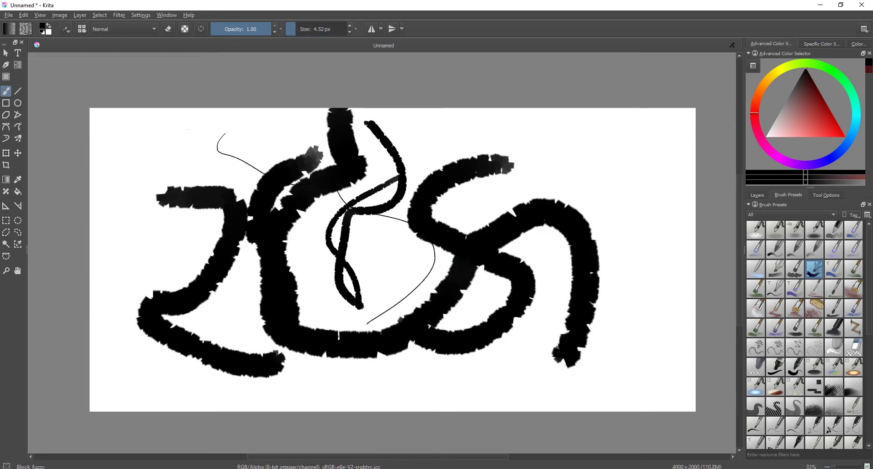
{"action": "mouse_move", "coordinate": [189, 129]}
{"action": "left_mouse_down"}
{"action": "mouse_move", "coordinate": [135, 212]}
{"action": "mouse_move", "coordinate": [176, 279]}
{"action": "mouse_move", "coordinate": [164, 291]}
{"action": "left_mouse_up"}
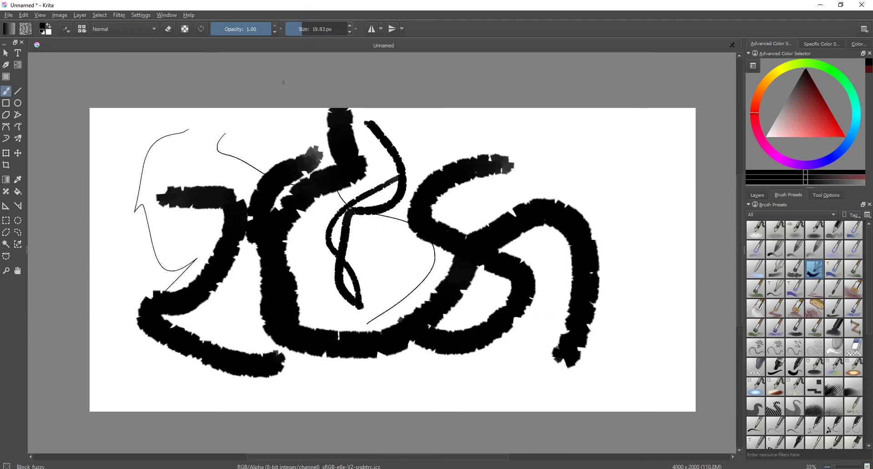
{"action": "key", "text": "ctrl+z"}
{"action": "key", "text": "ctrl+z"}
{"action": "key", "text": "ctrl+z"}
{"action": "key", "text": "ctrl+z"}
{"action": "key", "text": "ctrl+z"}
{"action": "key", "text": "ctrl+z"}
{"action": "key", "text": "ctrl+z"}
- Paint the black upper and lower eyelid lines, plus pink skin along the lower lid
{"action": "key", "text": "ctrl+z"}
{"action": "key", "text": "ctrl+z"}
{"action": "key", "text": "ctrl+z"}
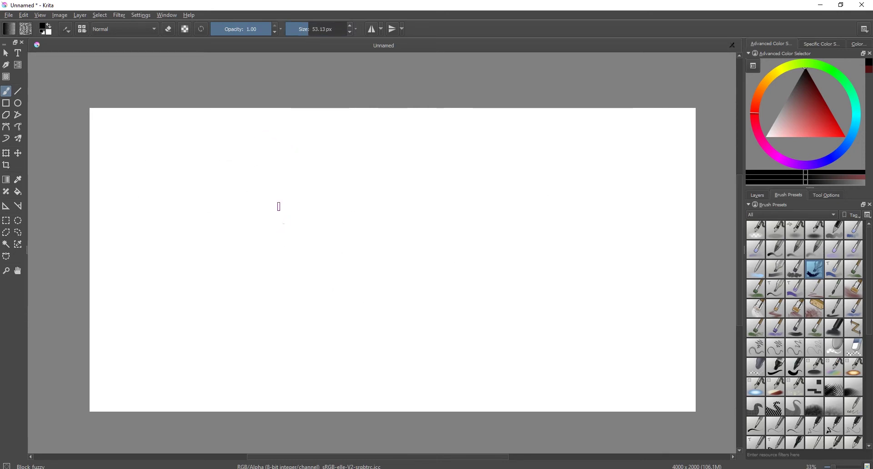
{"action": "mouse_move", "coordinate": [432, 237]}
{"action": "left_mouse_down"}
{"action": "mouse_move", "coordinate": [330, 210]}
{"action": "mouse_move", "coordinate": [293, 221]}
{"action": "left_mouse_up"}
{"action": "key", "text": "ctrl+z"}
{"action": "mouse_move", "coordinate": [426, 258]}
{"action": "left_mouse_down"}
{"action": "mouse_move", "coordinate": [293, 218]}
{"action": "mouse_move", "coordinate": [371, 215]}
{"action": "mouse_move", "coordinate": [430, 241]}
{"action": "mouse_move", "coordinate": [439, 259]}
{"action": "left_mouse_up"}
{"action": "key", "text": "ctrl+z"}
{"action": "key", "text": "ctrl+z"}
{"action": "mouse_move", "coordinate": [272, 233]}
{"action": "left_mouse_down"}
{"action": "mouse_move", "coordinate": [345, 214]}
{"action": "mouse_move", "coordinate": [377, 216]}
{"action": "mouse_move", "coordinate": [412, 238]}
{"action": "mouse_move", "coordinate": [430, 273]}
{"action": "left_mouse_up"}
{"action": "key", "text": "ctrl+z"}
{"action": "mouse_move", "coordinate": [266, 223]}
{"action": "left_mouse_down"}
{"action": "mouse_move", "coordinate": [346, 206]}
{"action": "mouse_move", "coordinate": [387, 209]}
{"action": "mouse_move", "coordinate": [445, 257]}
{"action": "left_mouse_up"}
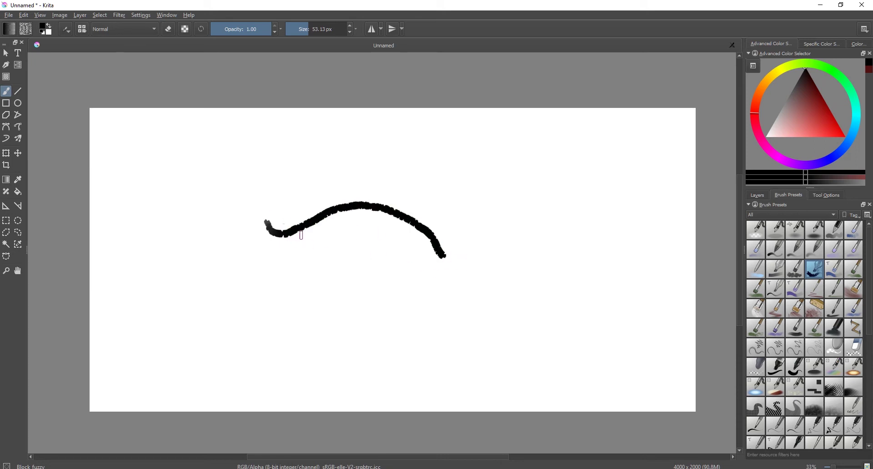
{"action": "mouse_move", "coordinate": [302, 236]}
{"action": "left_mouse_down"}
{"action": "mouse_move", "coordinate": [357, 267]}
{"action": "mouse_move", "coordinate": [436, 271]}
{"action": "mouse_move", "coordinate": [451, 263]}
{"action": "mouse_move", "coordinate": [445, 251]}
{"action": "left_mouse_up"}
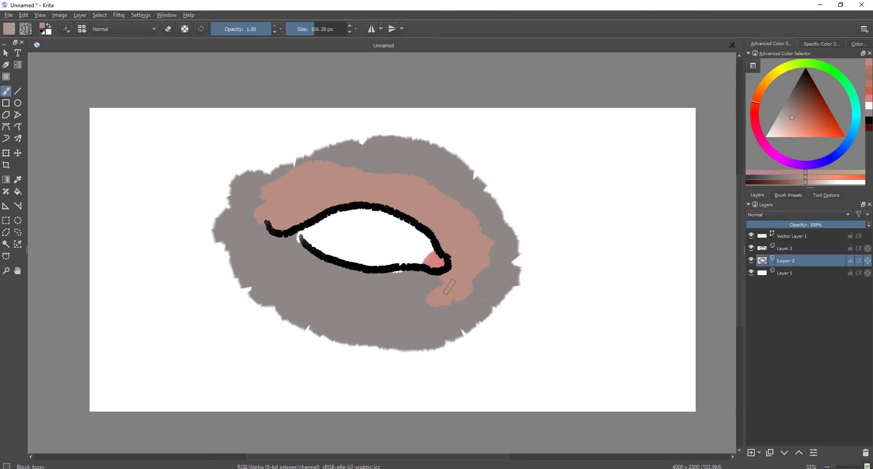
{"action": "mouse_move", "coordinate": [357, 282]}
{"action": "left_mouse_down"}
{"action": "mouse_move", "coordinate": [435, 279]}
{"action": "mouse_move", "coordinate": [360, 277]}
{"action": "mouse_move", "coordinate": [286, 253]}
{"action": "mouse_move", "coordinate": [271, 236]}
{"action": "mouse_move", "coordinate": [377, 287]}
{"action": "mouse_move", "coordinate": [300, 264]}
{"action": "mouse_move", "coordinate": [266, 228]}
{"action": "mouse_move", "coordinate": [257, 236]}
{"action": "mouse_move", "coordinate": [384, 308]}
{"action": "mouse_move", "coordinate": [245, 256]}
{"action": "mouse_move", "coordinate": [368, 303]}
{"action": "mouse_move", "coordinate": [472, 296]}
{"action": "mouse_move", "coordinate": [396, 319]}
{"action": "left_mouse_up"}
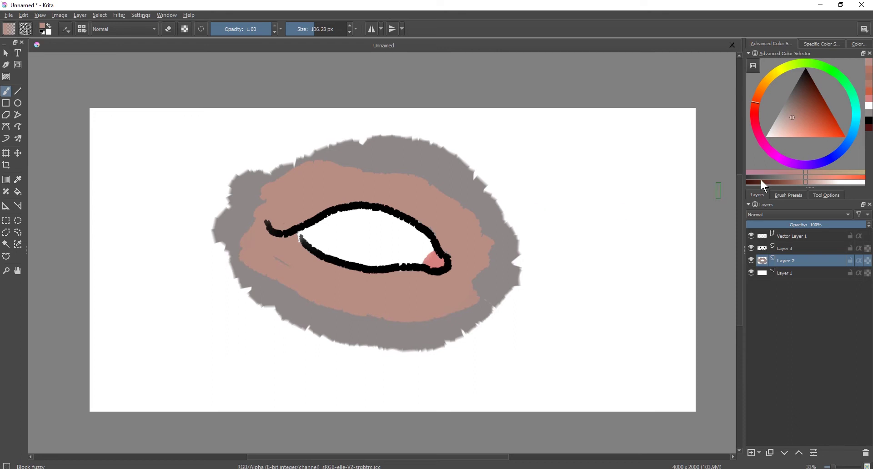
- Pick a dark blue, paint the iris, and lower Layer 2 opacity to 26%
{"action": "left_click", "coordinate": [832, 156]}
{"action": "left_click", "coordinate": [804, 116]}
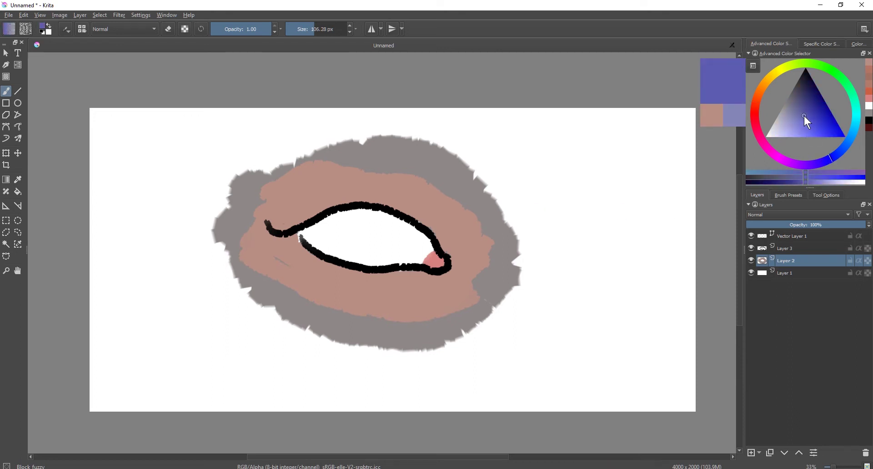
{"action": "left_click", "coordinate": [839, 148]}
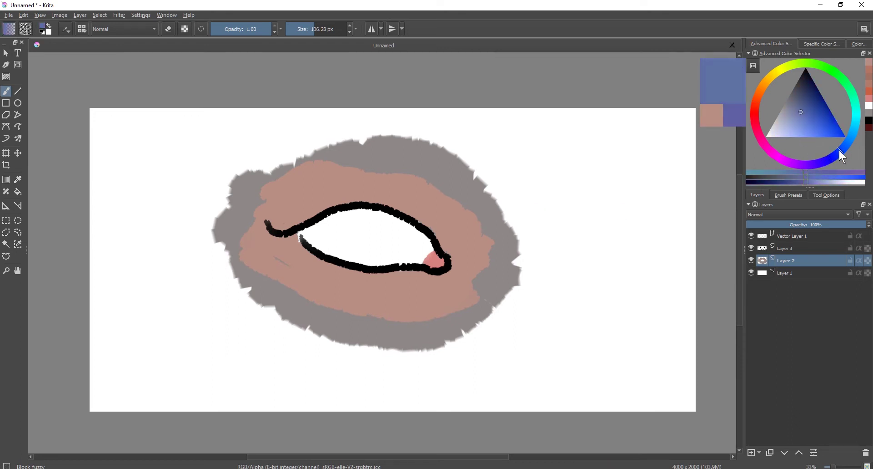
{"action": "mouse_move", "coordinate": [387, 222]}
{"action": "left_mouse_down"}
{"action": "mouse_move", "coordinate": [359, 250]}
{"action": "mouse_move", "coordinate": [353, 222]}
{"action": "mouse_move", "coordinate": [364, 215]}
{"action": "mouse_move", "coordinate": [378, 232]}
{"action": "mouse_move", "coordinate": [381, 218]}
{"action": "mouse_move", "coordinate": [359, 216]}
{"action": "mouse_move", "coordinate": [339, 242]}
{"action": "mouse_move", "coordinate": [366, 260]}
{"action": "mouse_move", "coordinate": [390, 233]}
{"action": "mouse_move", "coordinate": [376, 214]}
{"action": "mouse_move", "coordinate": [390, 225]}
{"action": "mouse_move", "coordinate": [381, 255]}
{"action": "left_mouse_up"}
{"action": "left_click", "coordinate": [778, 224]}
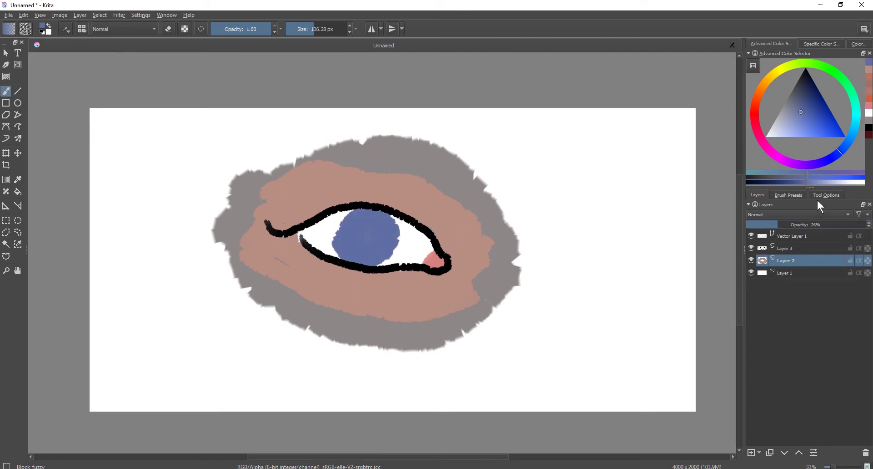
- Try the Basic tip default brush from the pop-up palette, then undo its test stroke
{"action": "right_click", "coordinate": [446, 226]}
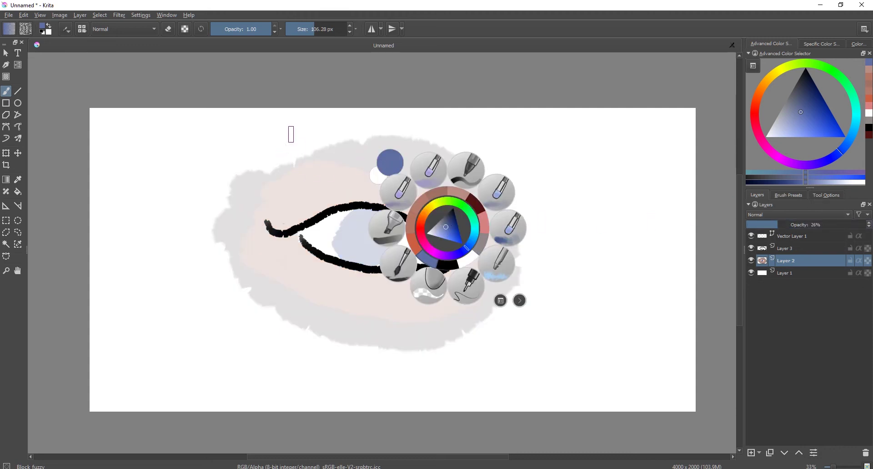
{"action": "left_click", "coordinate": [290, 134]}
{"action": "right_click", "coordinate": [466, 210]}
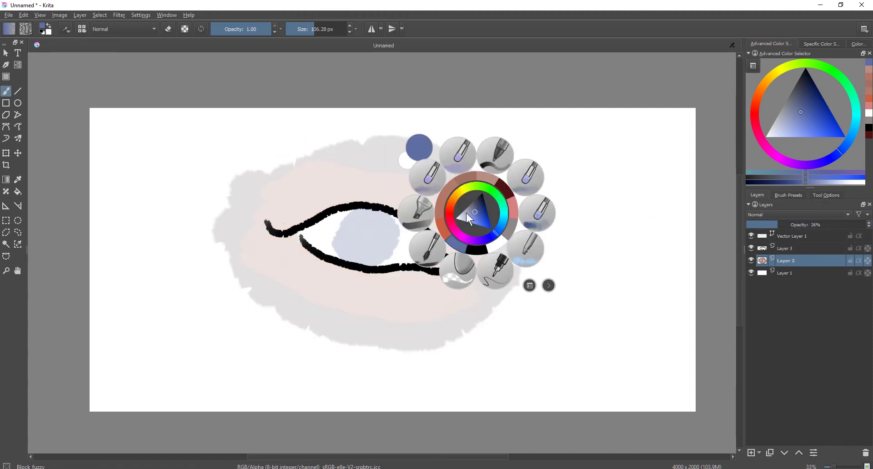
{"action": "left_click", "coordinate": [495, 157]}
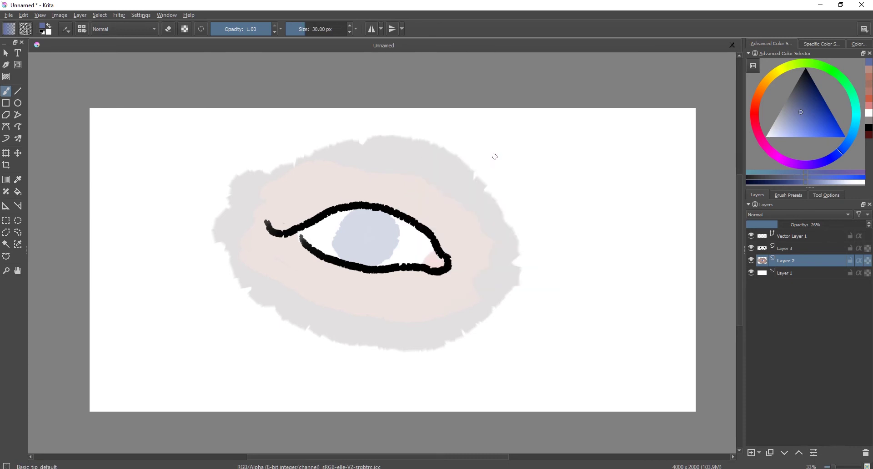
{"action": "mouse_move", "coordinate": [425, 178]}
{"action": "left_mouse_down"}
{"action": "mouse_move", "coordinate": [399, 225]}
{"action": "mouse_move", "coordinate": [423, 213]}
{"action": "left_mouse_up"}
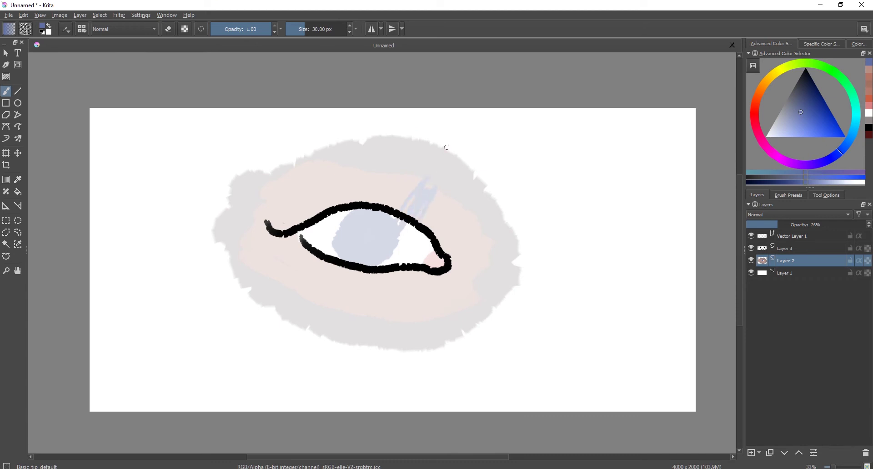
{"action": "key", "text": "ctrl+z"}
- Return to blue, choose the Ink open 10 brush, and restore Layer 2 to 100% opacity
{"action": "right_click", "coordinate": [454, 190]}
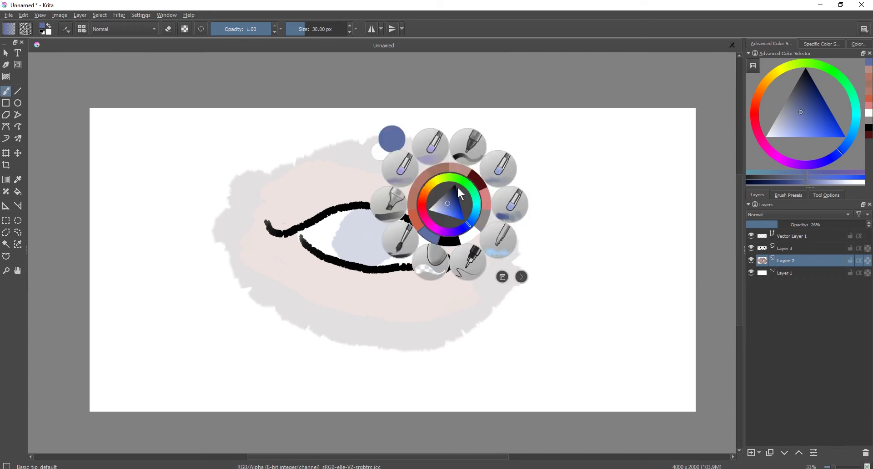
{"action": "left_click", "coordinate": [435, 182]}
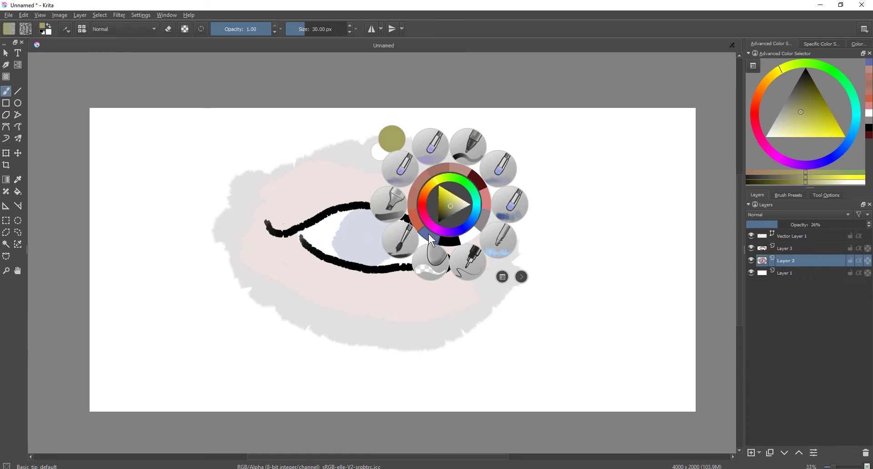
{"action": "left_click", "coordinate": [429, 234]}
{"action": "right_click", "coordinate": [429, 199]}
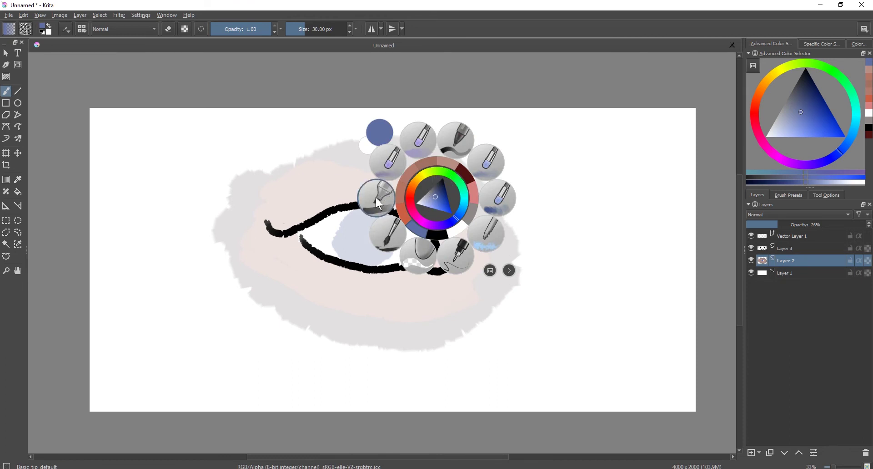
{"action": "left_click", "coordinate": [455, 257]}
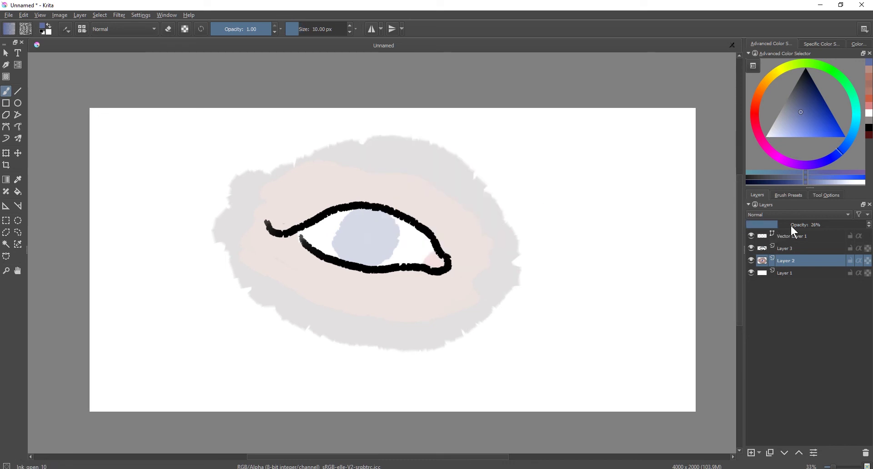
{"action": "left_click_drag", "start_coordinate": [788, 224], "coordinate": [862, 225]}
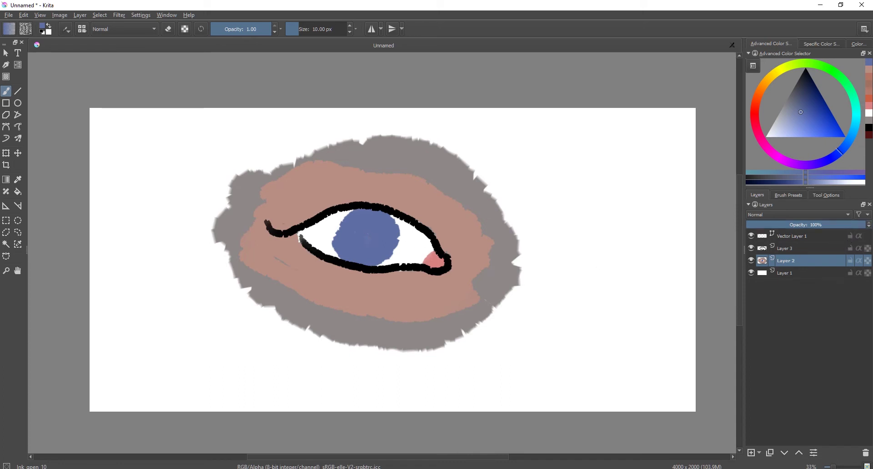
- Paint a black pupil and a faint eyebrow stroke, then tilt the canvas view to -45°
{"action": "left_click_drag", "start_coordinate": [364, 233], "coordinate": [367, 235]}
{"action": "mouse_move", "coordinate": [437, 216]}
{"action": "left_mouse_down"}
{"action": "mouse_move", "coordinate": [368, 182]}
{"action": "mouse_move", "coordinate": [320, 184]}
{"action": "mouse_move", "coordinate": [438, 210]}
{"action": "mouse_move", "coordinate": [353, 184]}
{"action": "mouse_move", "coordinate": [303, 190]}
{"action": "mouse_move", "coordinate": [331, 188]}
{"action": "left_mouse_up"}
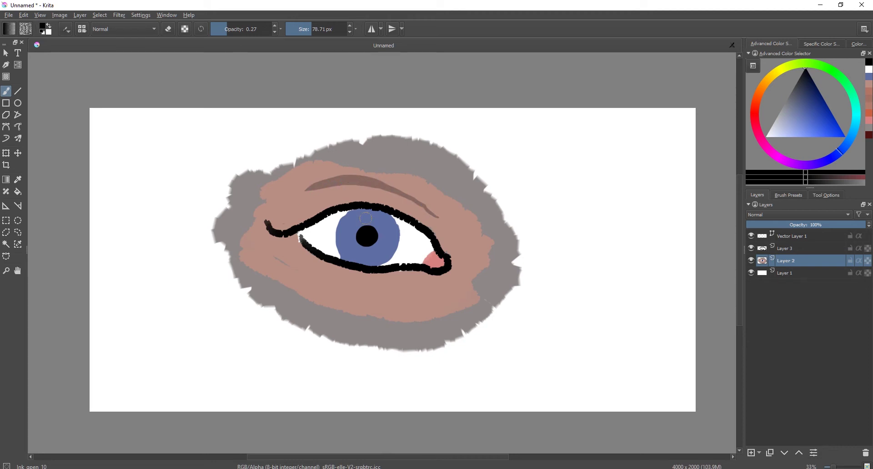
{"action": "left_click_drag", "start_coordinate": [354, 255], "coordinate": [322, 263]}
{"action": "left_click_drag", "start_coordinate": [337, 231], "coordinate": [446, 206]}
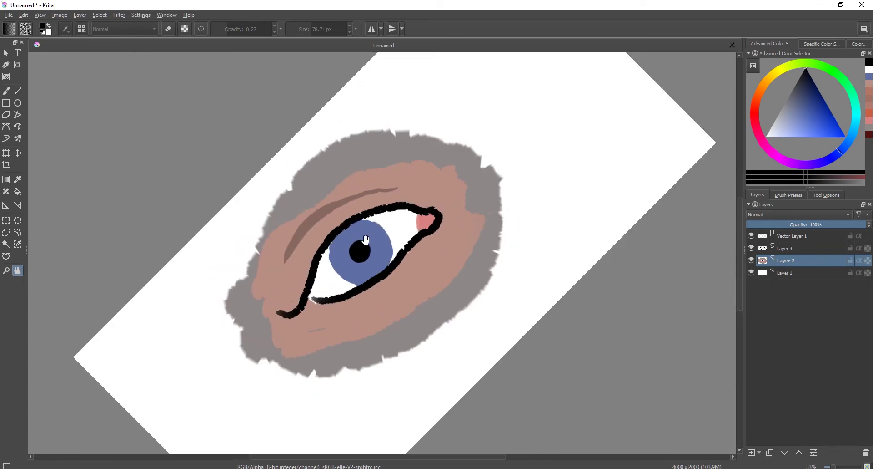
- Reset the canvas rotation to level, settle at 50% zoom, and return to the brush
{"action": "key", "text": "5"}
{"action": "key", "text": "ctrl+plus"}
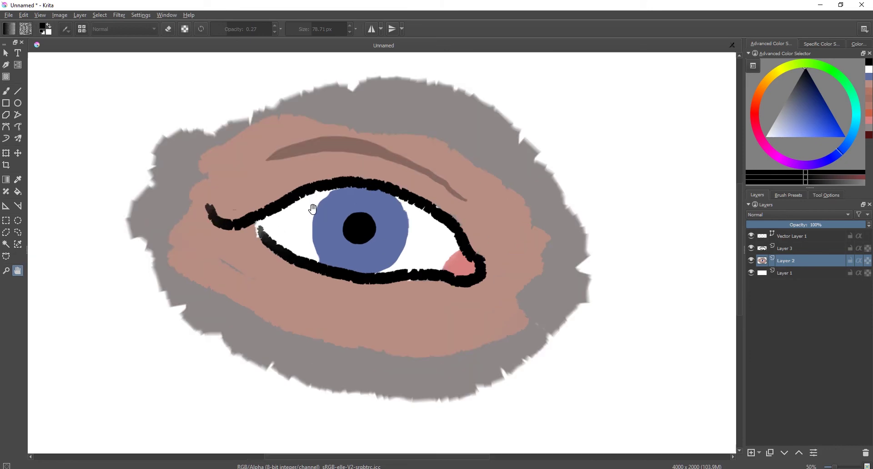
{"action": "mouse_move", "coordinate": [331, 185]}
{"action": "left_mouse_down"}
{"action": "mouse_move", "coordinate": [376, 191]}
{"action": "mouse_move", "coordinate": [335, 176]}
{"action": "left_mouse_up"}
{"action": "key", "text": "4"}
{"action": "key", "text": "4"}
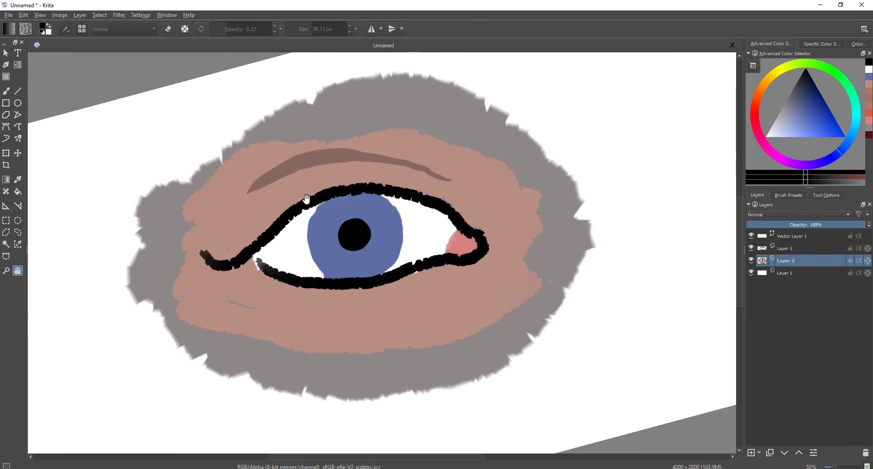
{"action": "key", "text": "5"}
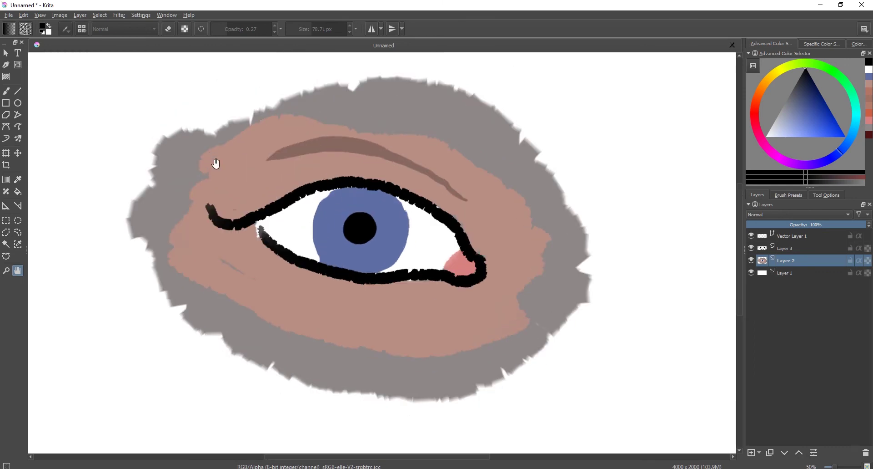
{"action": "key", "text": "b"}
{"action": "key", "text": "plus"}
{"action": "key", "text": "minus"}
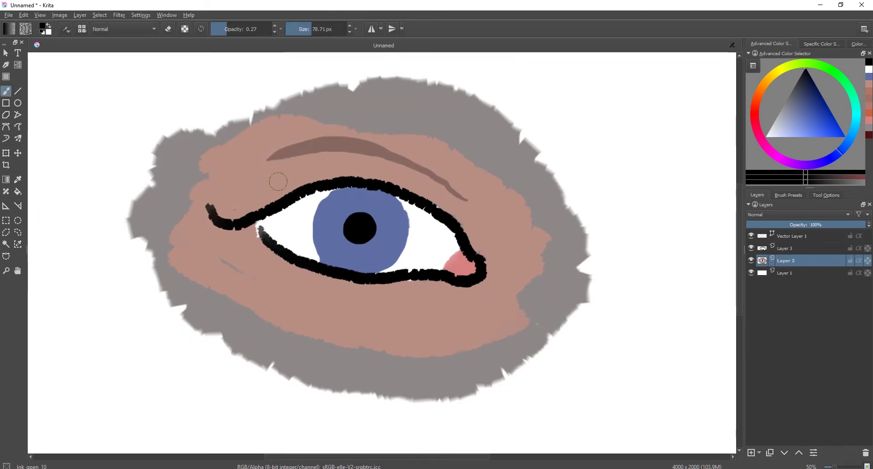
- Check the colour's RGB values, toggle Layer 2's visibility, and make Layer 3 active
{"action": "left_click", "coordinate": [817, 43]}
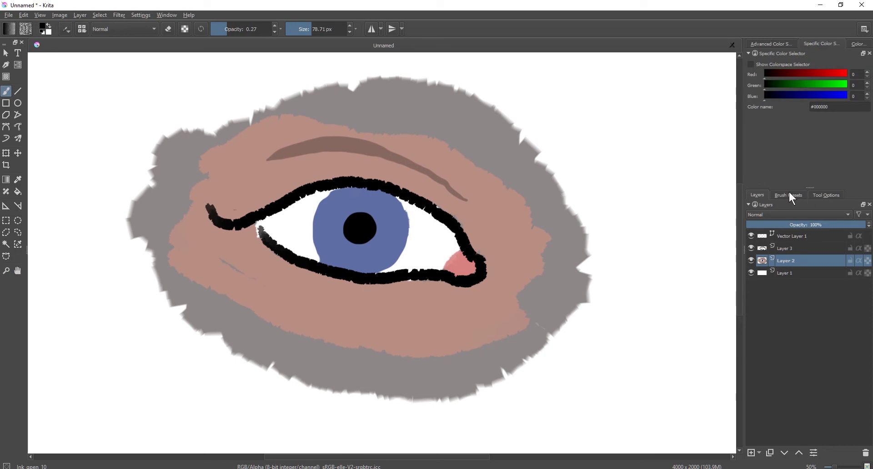
{"action": "left_click", "coordinate": [789, 194]}
{"action": "left_click", "coordinate": [756, 195]}
{"action": "left_click", "coordinate": [750, 260]}
{"action": "left_click", "coordinate": [751, 259]}
{"action": "left_click", "coordinate": [787, 248]}
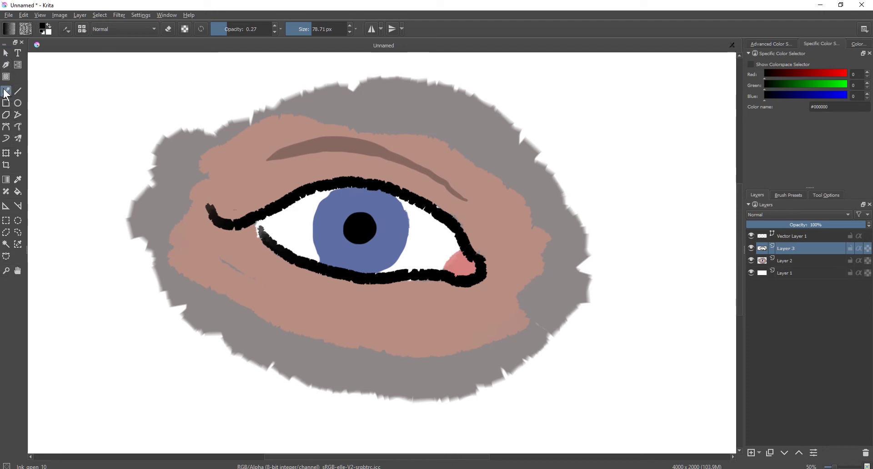
{"action": "left_click", "coordinate": [18, 179]}
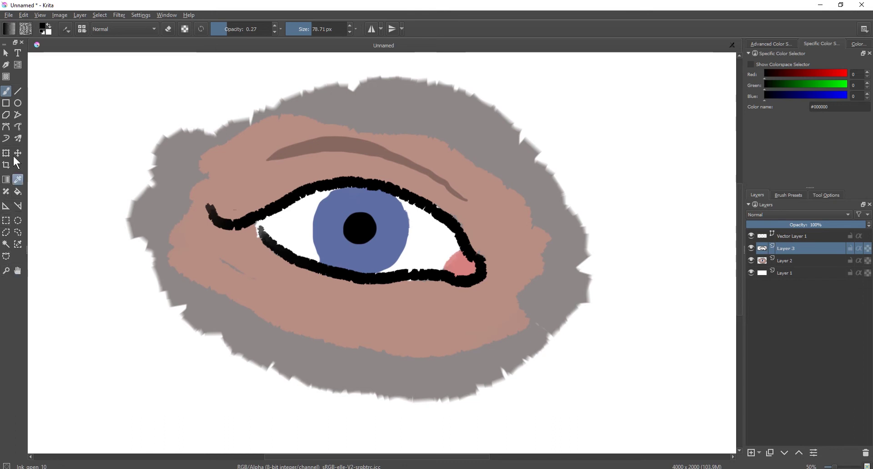
{"action": "left_click", "coordinate": [18, 91]}
- Switch to the eraser in Erase blend mode and wipe the black blob at the lid's left end
{"action": "key", "text": "e"}
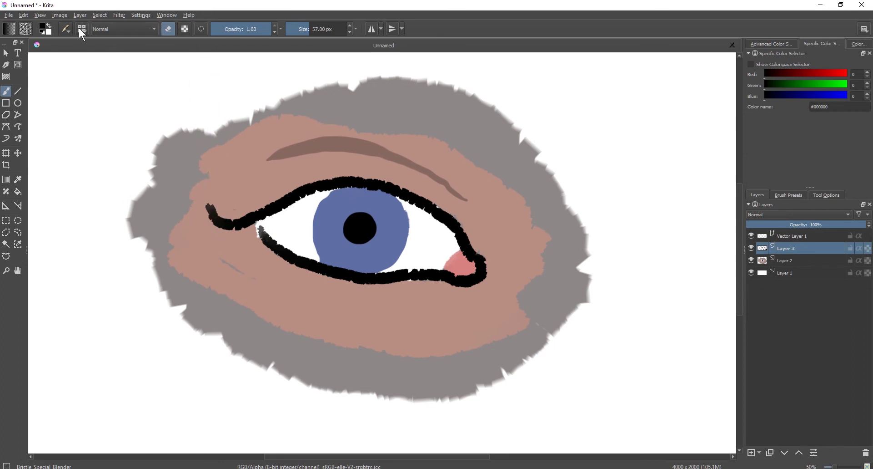
{"action": "left_click", "coordinate": [139, 28]}
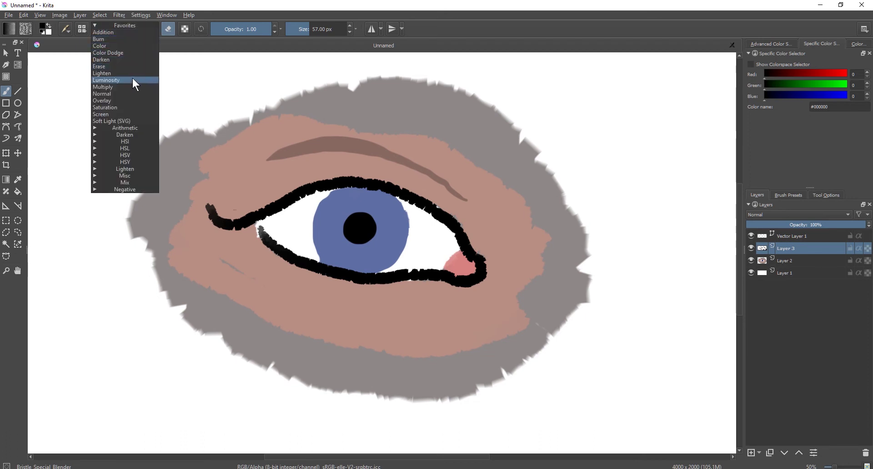
{"action": "left_click", "coordinate": [124, 66]}
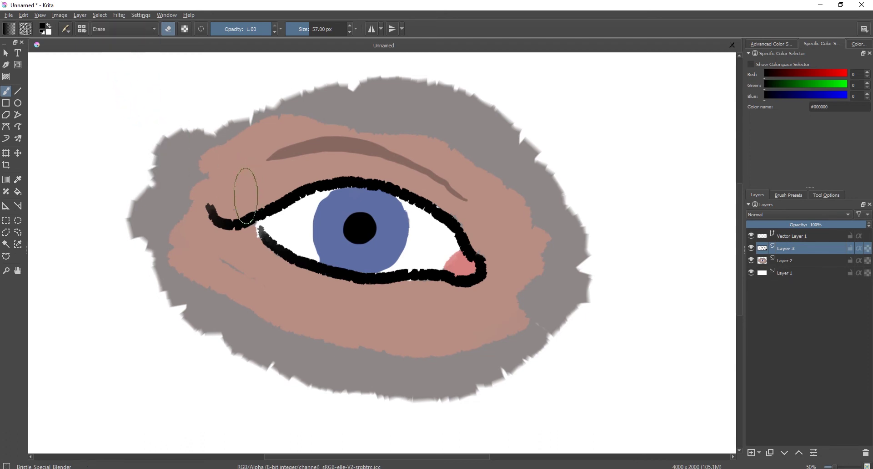
{"action": "mouse_move", "coordinate": [223, 195]}
{"action": "left_mouse_down"}
{"action": "mouse_move", "coordinate": [234, 222]}
{"action": "mouse_move", "coordinate": [205, 241]}
{"action": "mouse_move", "coordinate": [219, 202]}
{"action": "mouse_move", "coordinate": [198, 216]}
{"action": "mouse_move", "coordinate": [257, 181]}
{"action": "mouse_move", "coordinate": [259, 191]}
{"action": "mouse_move", "coordinate": [201, 211]}
{"action": "mouse_move", "coordinate": [263, 185]}
{"action": "mouse_move", "coordinate": [221, 218]}
{"action": "mouse_move", "coordinate": [215, 212]}
{"action": "mouse_move", "coordinate": [266, 194]}
{"action": "mouse_move", "coordinate": [278, 165]}
{"action": "mouse_move", "coordinate": [220, 220]}
{"action": "mouse_move", "coordinate": [277, 168]}
{"action": "mouse_move", "coordinate": [241, 209]}
{"action": "left_mouse_up"}
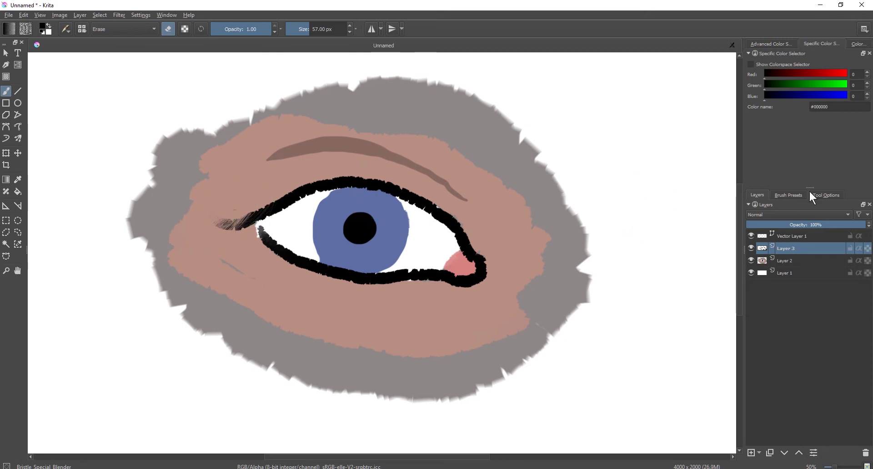
- Undo a trial dotted-brush stroke, then erase the black upper eyelid line in Erase mode
{"action": "left_click", "coordinate": [788, 195]}
{"action": "left_click", "coordinate": [795, 327]}
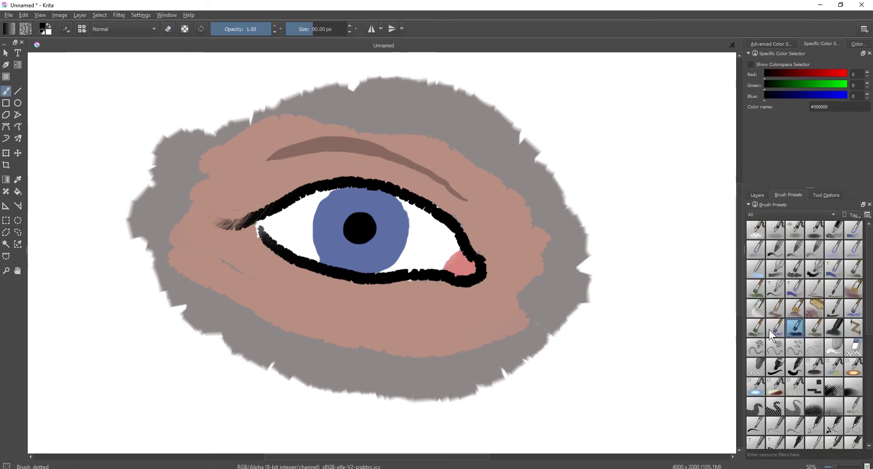
{"action": "left_click", "coordinate": [251, 198]}
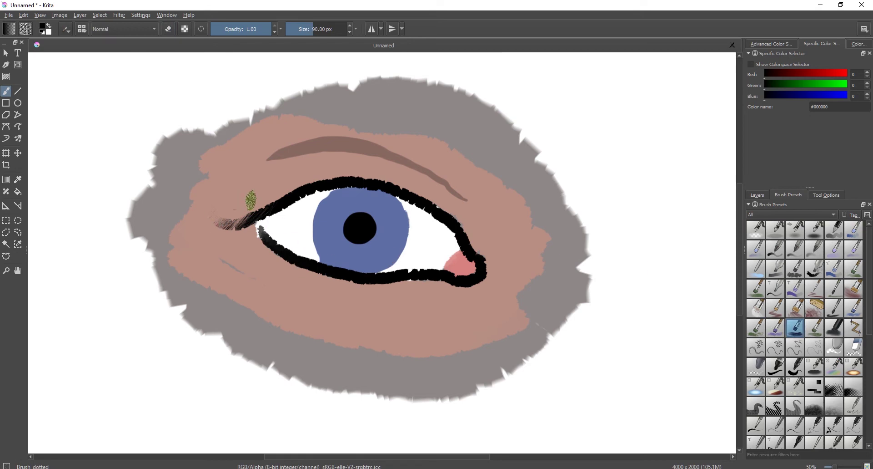
{"action": "left_click_drag", "start_coordinate": [257, 202], "coordinate": [203, 234]}
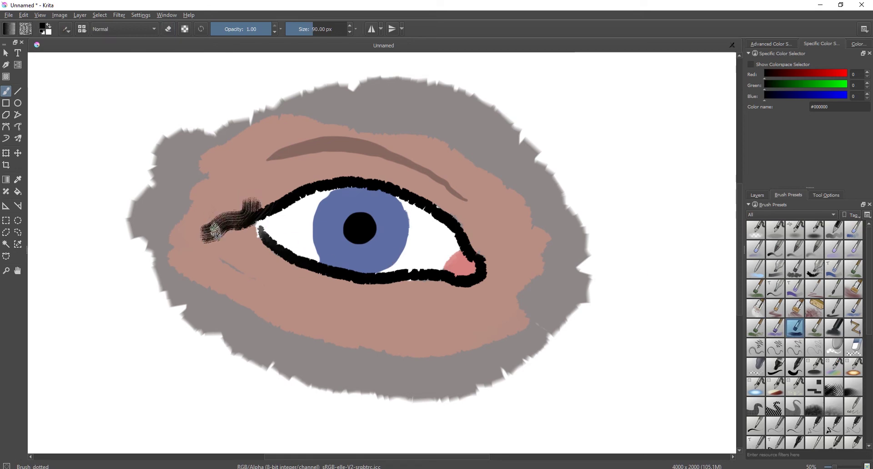
{"action": "key", "text": "ctrl+z"}
{"action": "left_click", "coordinate": [135, 28]}
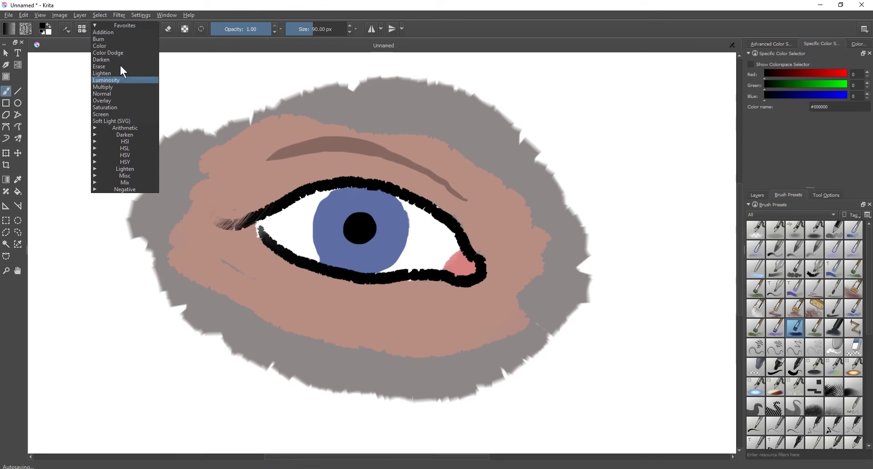
{"action": "left_click", "coordinate": [105, 67]}
{"action": "mouse_move", "coordinate": [273, 223]}
{"action": "left_mouse_down"}
{"action": "mouse_move", "coordinate": [255, 210]}
{"action": "mouse_move", "coordinate": [246, 222]}
{"action": "mouse_move", "coordinate": [204, 228]}
{"action": "mouse_move", "coordinate": [262, 185]}
{"action": "mouse_move", "coordinate": [212, 240]}
{"action": "mouse_move", "coordinate": [279, 187]}
{"action": "mouse_move", "coordinate": [304, 182]}
{"action": "mouse_move", "coordinate": [281, 174]}
{"action": "mouse_move", "coordinate": [274, 209]}
{"action": "mouse_move", "coordinate": [318, 175]}
{"action": "mouse_move", "coordinate": [349, 170]}
{"action": "mouse_move", "coordinate": [358, 174]}
{"action": "mouse_move", "coordinate": [301, 187]}
{"action": "mouse_move", "coordinate": [372, 171]}
{"action": "mouse_move", "coordinate": [303, 204]}
{"action": "mouse_move", "coordinate": [394, 187]}
{"action": "mouse_move", "coordinate": [460, 217]}
{"action": "mouse_move", "coordinate": [433, 203]}
{"action": "mouse_move", "coordinate": [311, 188]}
{"action": "mouse_move", "coordinate": [396, 193]}
{"action": "mouse_move", "coordinate": [238, 221]}
{"action": "left_mouse_up"}
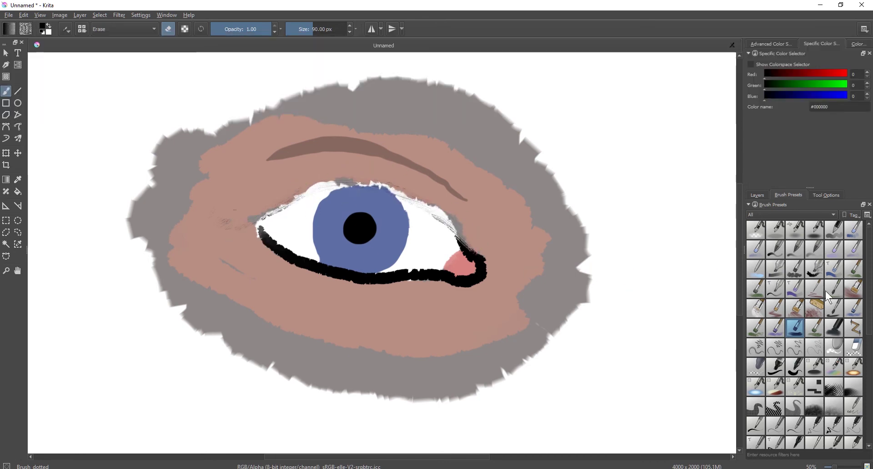
- Test the Fill block preset, switch to the fine 20 px Ink tilt 20 brush, and undo the test strokes
{"action": "left_click", "coordinate": [774, 370]}
{"action": "left_click_drag", "start_coordinate": [267, 181], "coordinate": [196, 233]}
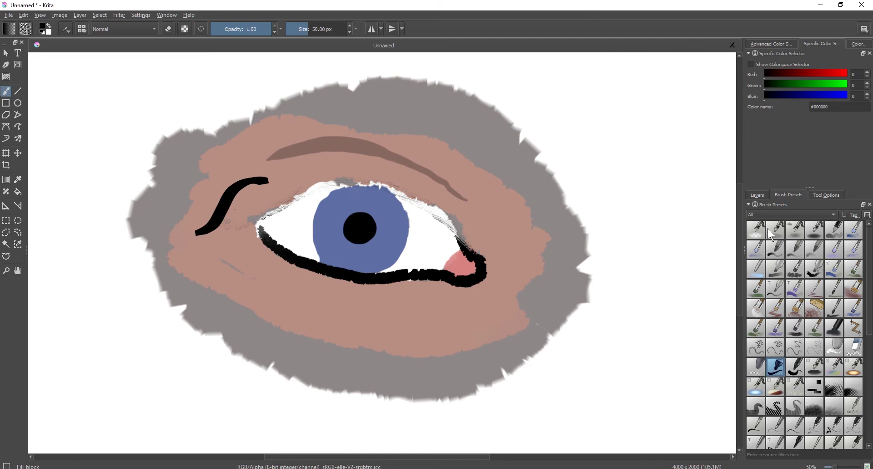
{"action": "left_click_drag", "start_coordinate": [867, 259], "coordinate": [865, 357]}
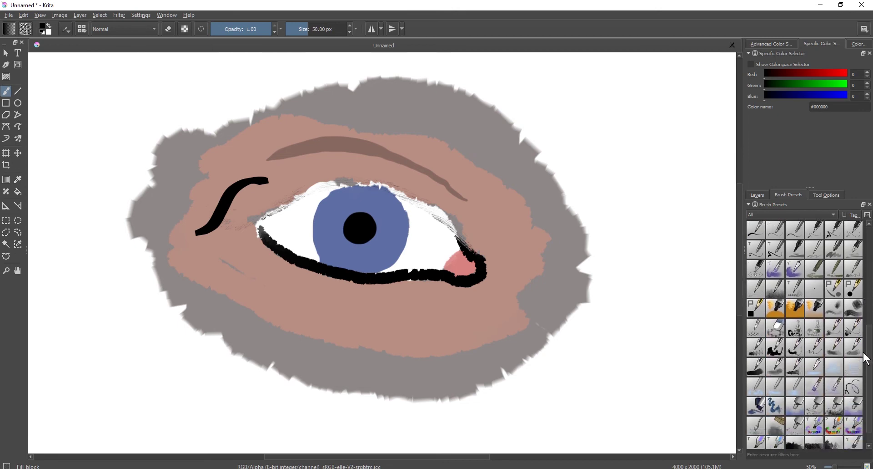
{"action": "left_click", "coordinate": [776, 254]}
{"action": "left_click_drag", "start_coordinate": [205, 171], "coordinate": [173, 221]}
{"action": "key", "text": "ctrl+z"}
{"action": "key", "text": "ctrl+z"}
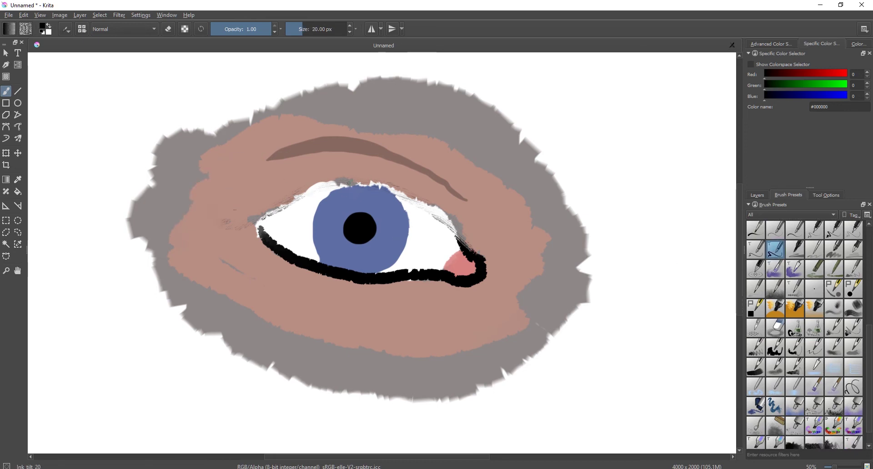
- Draw curved lashes and a thin black upper eyelid line across the whole eye
{"action": "left_click_drag", "start_coordinate": [242, 213], "coordinate": [278, 205]}
{"action": "left_click_drag", "start_coordinate": [268, 204], "coordinate": [312, 185]}
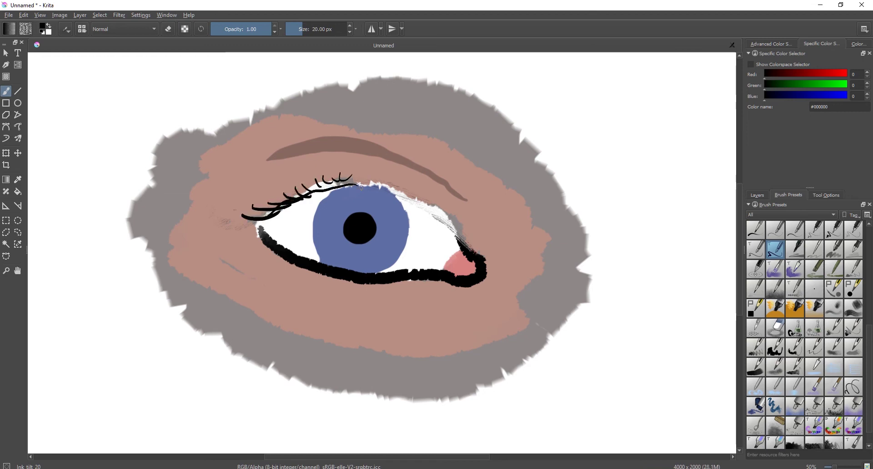
{"action": "mouse_move", "coordinate": [303, 199]}
{"action": "left_mouse_down"}
{"action": "mouse_move", "coordinate": [346, 185]}
{"action": "mouse_move", "coordinate": [389, 184]}
{"action": "left_mouse_up"}
{"action": "key", "text": "ctrl+z"}
{"action": "mouse_move", "coordinate": [264, 221]}
{"action": "left_mouse_down"}
{"action": "mouse_move", "coordinate": [346, 183]}
{"action": "mouse_move", "coordinate": [405, 195]}
{"action": "mouse_move", "coordinate": [459, 235]}
{"action": "left_mouse_up"}
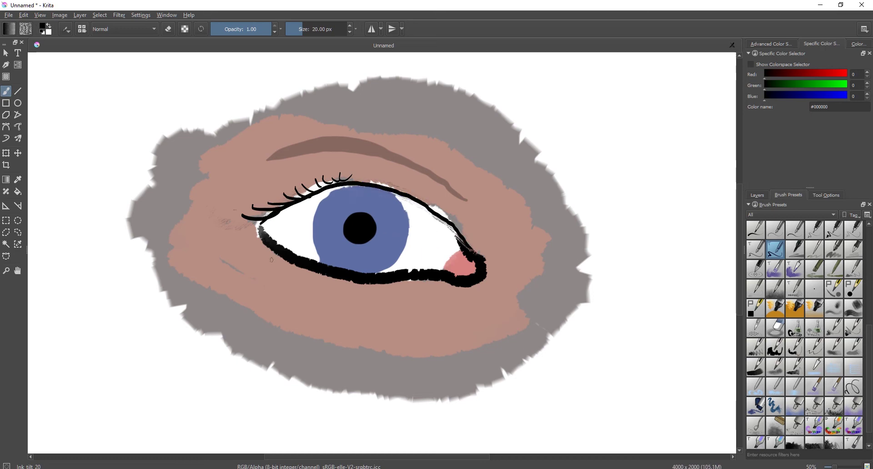
- Add a small lash mark on the upper lid, then zoom far out to view the drawing
{"action": "key", "text": "minus"}
{"action": "key", "text": "plus"}
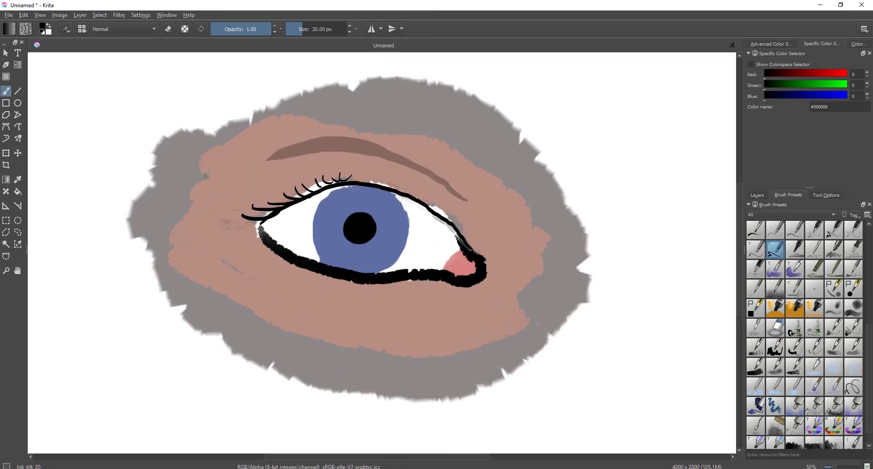
{"action": "mouse_move", "coordinate": [328, 195]}
{"action": "left_mouse_down"}
{"action": "mouse_move", "coordinate": [358, 177]}
{"action": "mouse_move", "coordinate": [401, 189]}
{"action": "left_mouse_up"}
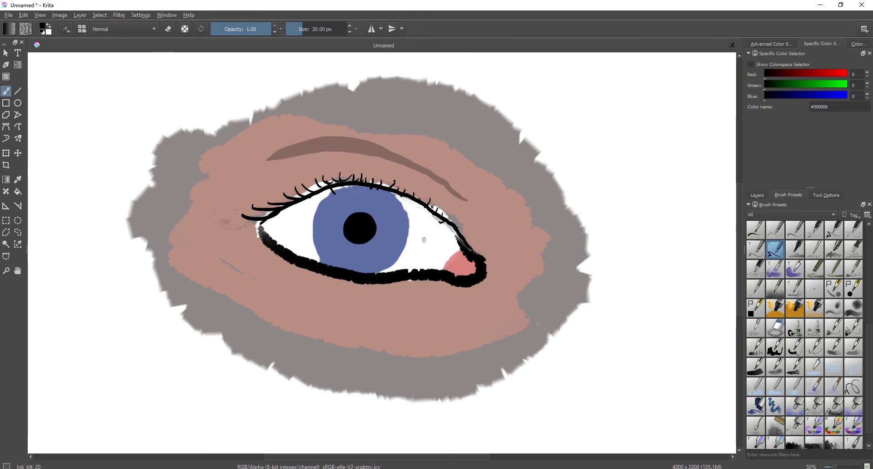
{"action": "right_click", "coordinate": [361, 179]}
{"action": "right_click", "coordinate": [361, 179]}
{"action": "key", "text": "minus"}
{"action": "key", "text": "minus"}
{"action": "key", "text": "minus"}
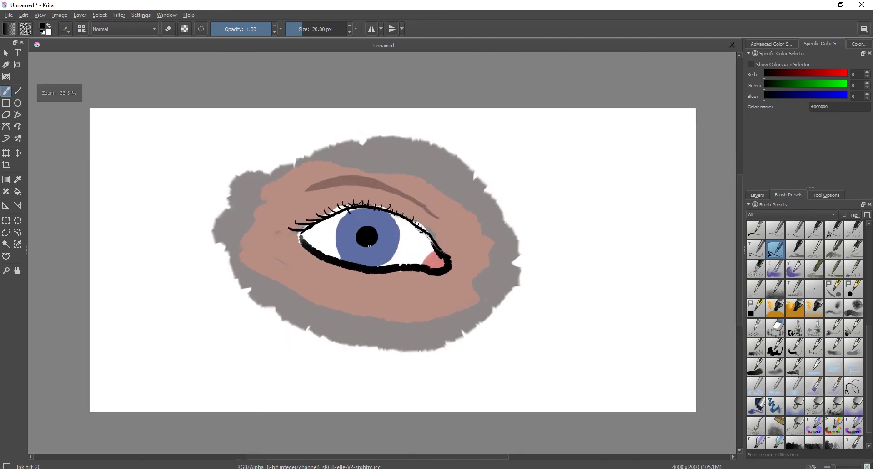
- Zoom back in on the eye, browse the menus, and open the Image menu
{"action": "key", "text": "plus"}
{"action": "key", "text": "plus"}
{"action": "key", "text": "plus"}
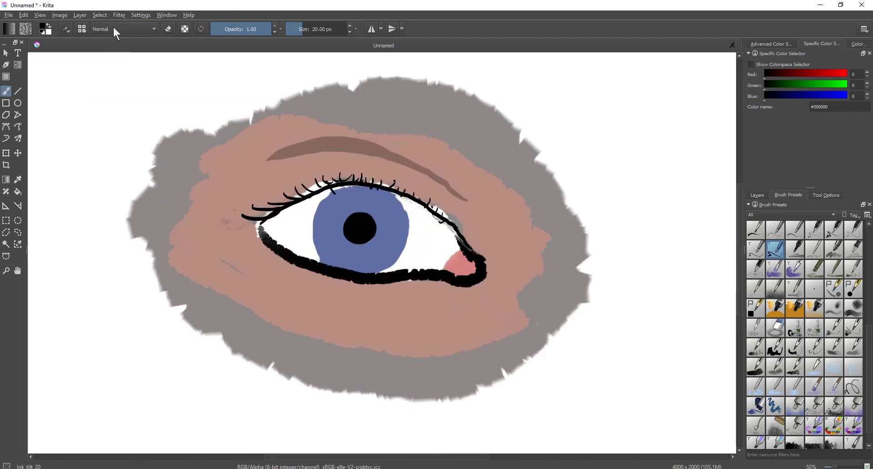
{"action": "left_click", "coordinate": [100, 15]}
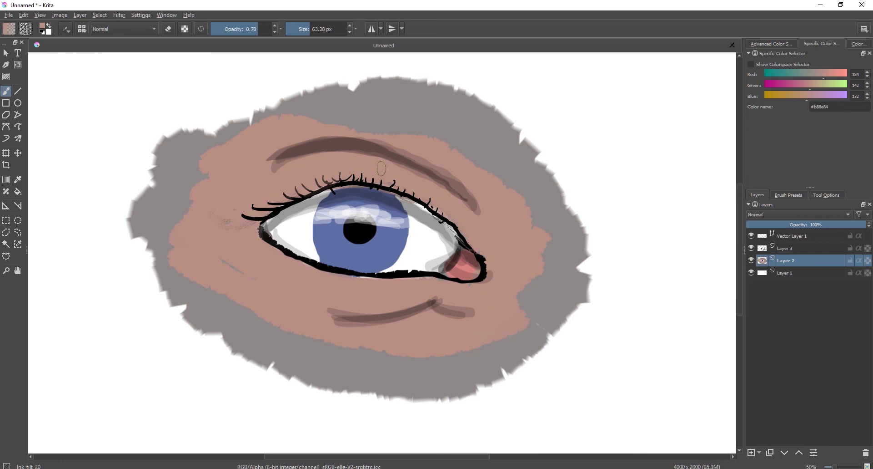
{"action": "scroll", "coordinate": [385, 182], "scroll_direction": "down", "scroll_amount": 2}
{"action": "scroll", "coordinate": [286, 226], "scroll_direction": "up", "scroll_amount": 1}
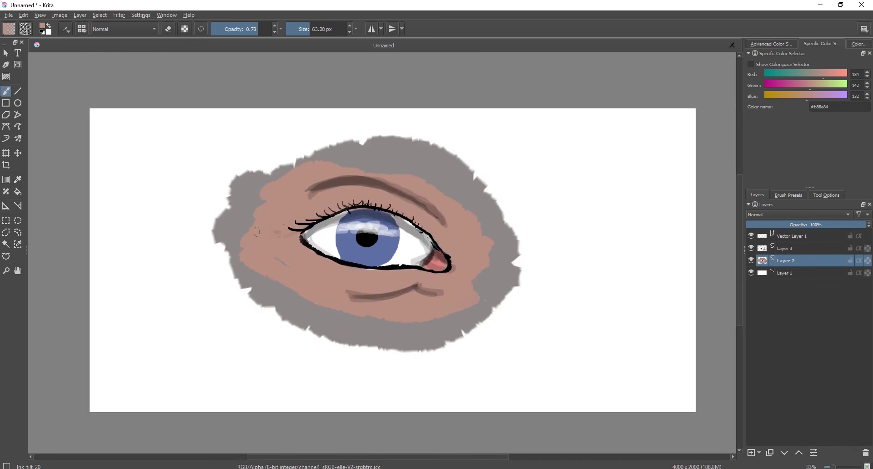
{"action": "left_click", "coordinate": [57, 11]}
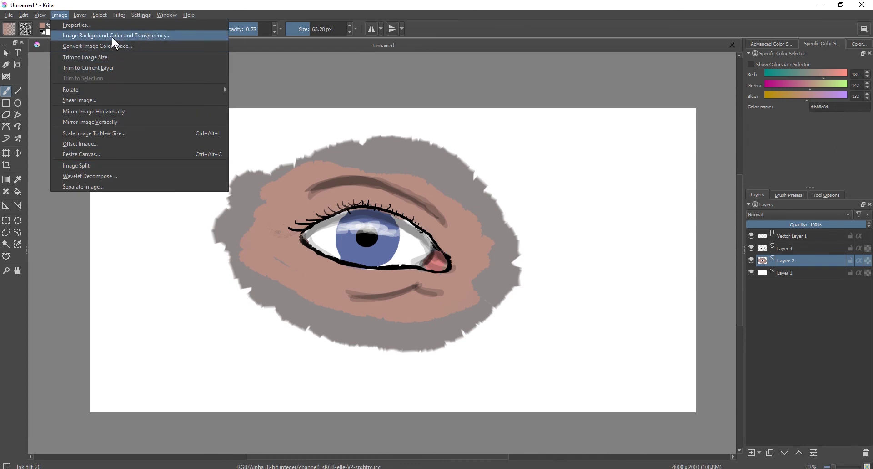
- Mirror the drawing horizontally and sample the reddish-orange #cc5f43 from the painting
{"action": "mouse_move", "coordinate": [135, 90]}
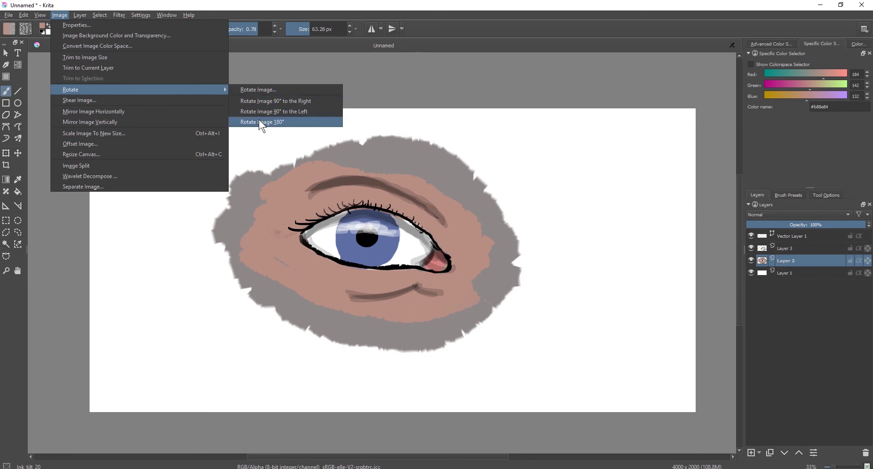
{"action": "left_click", "coordinate": [106, 112]}
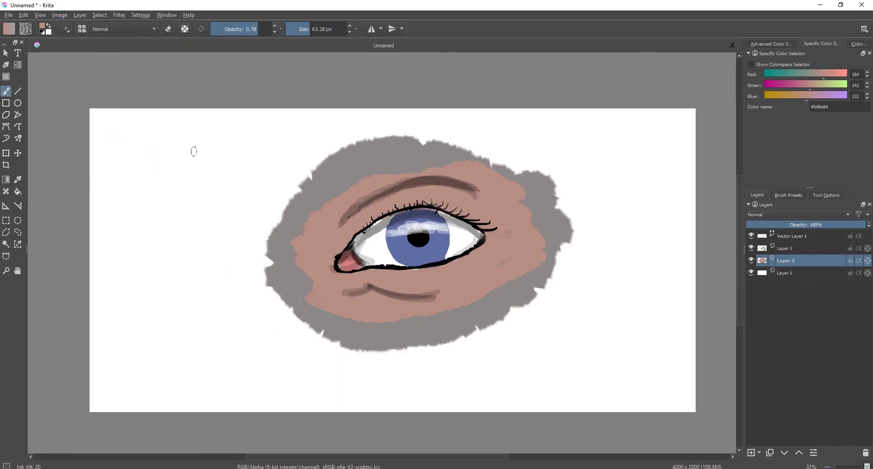
{"action": "key", "text": "minus"}
{"action": "key", "text": "plus"}
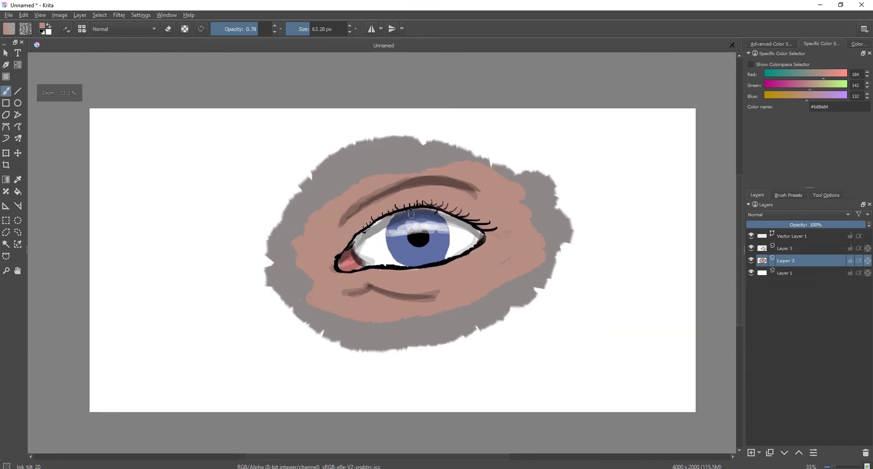
{"action": "left_click", "coordinate": [366, 260], "text": "ctrl"}
- Tilt the view about 15° and zoom in, then level it and zoom between 33% and 50%
{"action": "left_click_drag", "start_coordinate": [358, 169], "coordinate": [364, 209]}
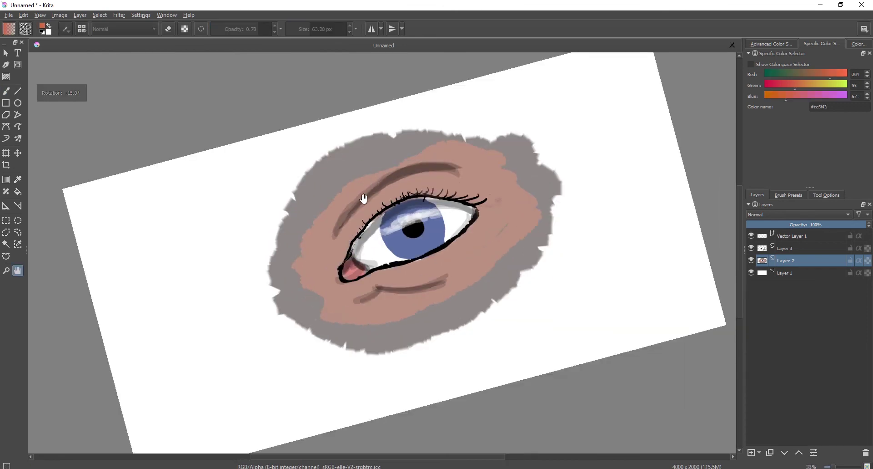
{"action": "left_click_drag", "start_coordinate": [362, 248], "coordinate": [383, 210]}
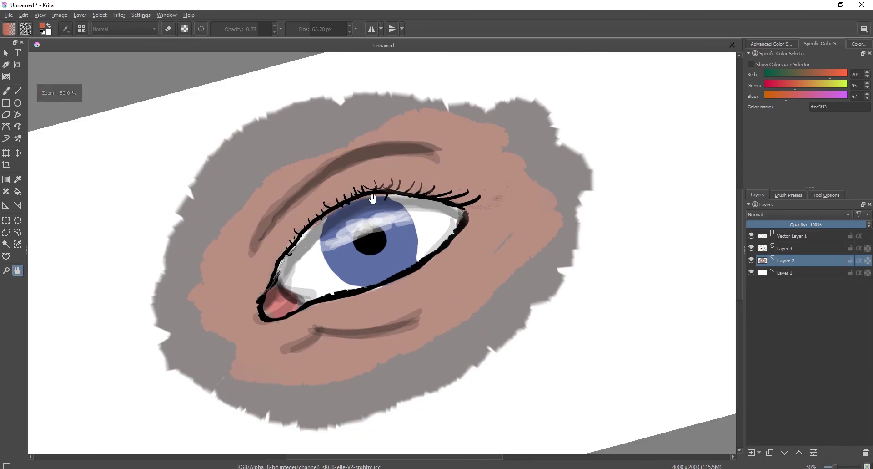
{"action": "key", "text": "5"}
{"action": "key", "text": "minus"}
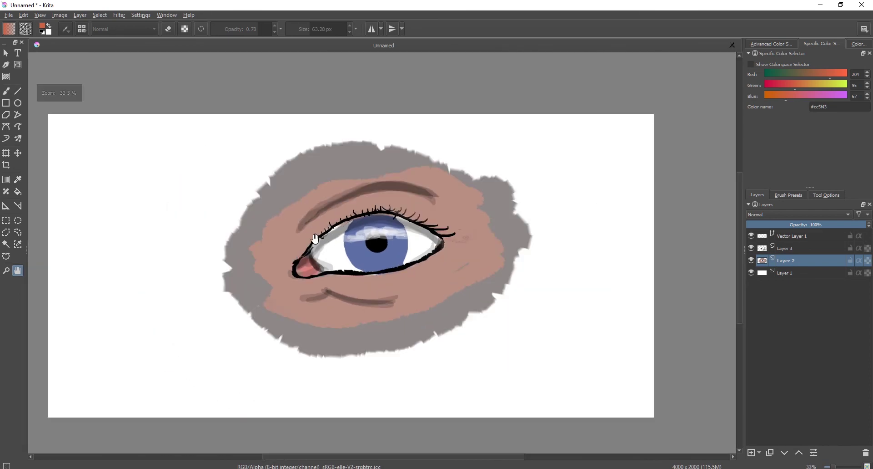
{"action": "key", "text": "plus"}
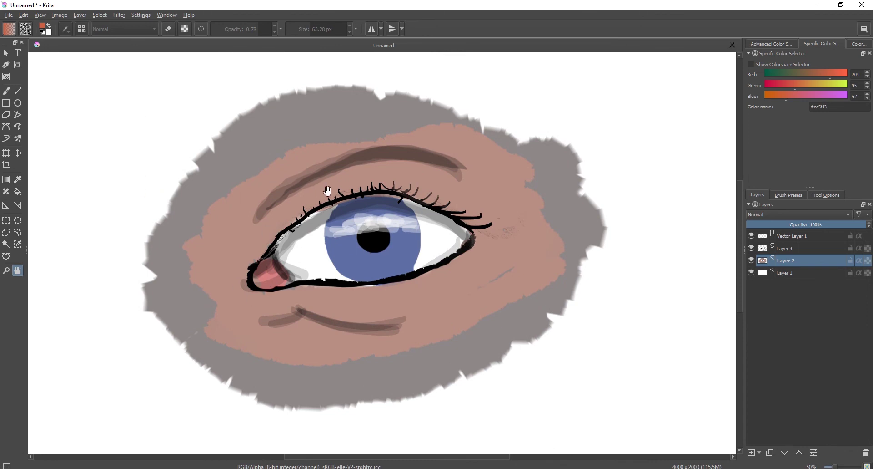
{"action": "key", "text": "minus"}
{"action": "key", "text": "minus"}
{"action": "key", "text": "minus"}
{"action": "key", "text": "plus"}
{"action": "key", "text": "plus"}
- Open and dismiss the quick brush and colour palette, leaving the view at 33%
{"action": "scroll", "coordinate": [336, 246], "scroll_direction": "up", "scroll_amount": 2}
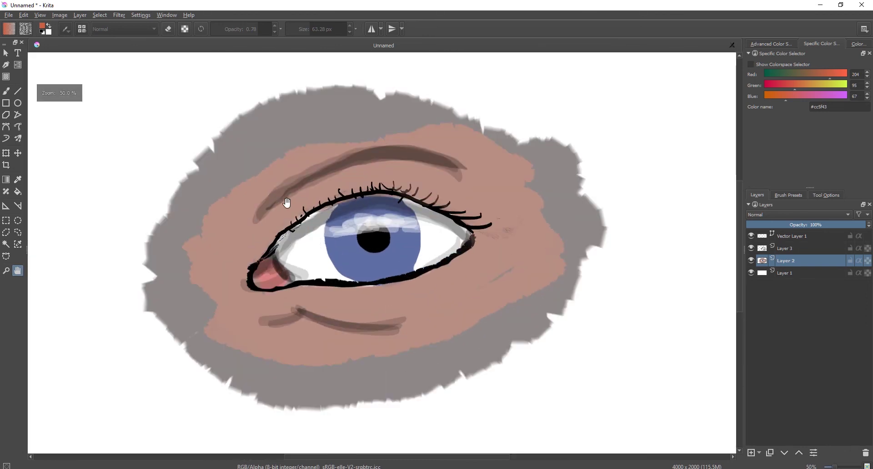
{"action": "scroll", "coordinate": [292, 220], "scroll_direction": "down", "scroll_amount": 2}
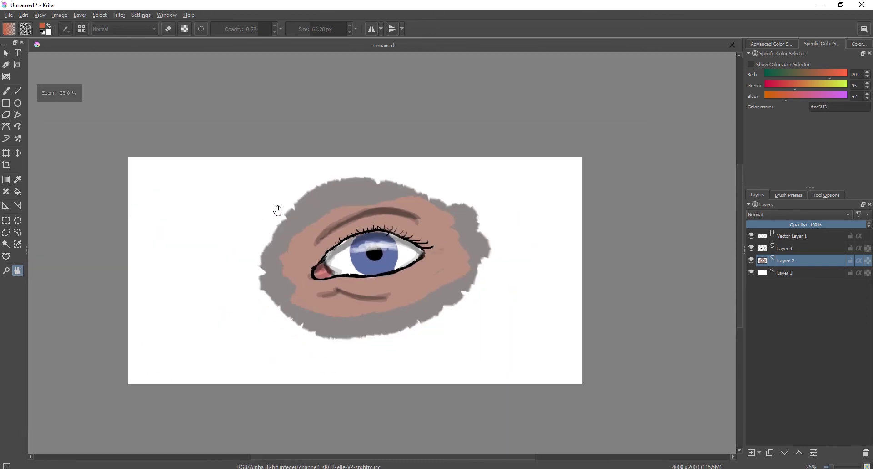
{"action": "scroll", "coordinate": [278, 209], "scroll_direction": "up", "scroll_amount": 1}
{"action": "right_click", "coordinate": [337, 212]}
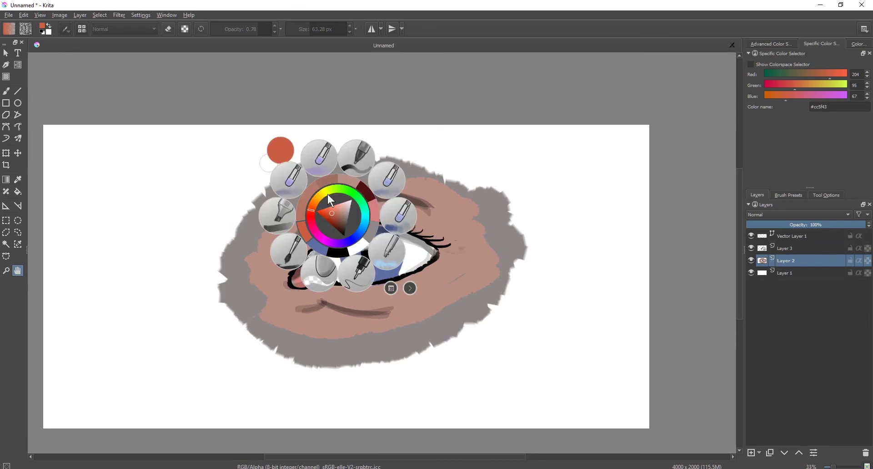
{"action": "left_click", "coordinate": [177, 196]}
{"action": "key", "text": "plus"}
{"action": "key", "text": "minus"}
- Browse the Image and Settings menus, move the Layers tab last, and show the Advanced Color Selector
{"action": "left_click", "coordinate": [60, 15]}
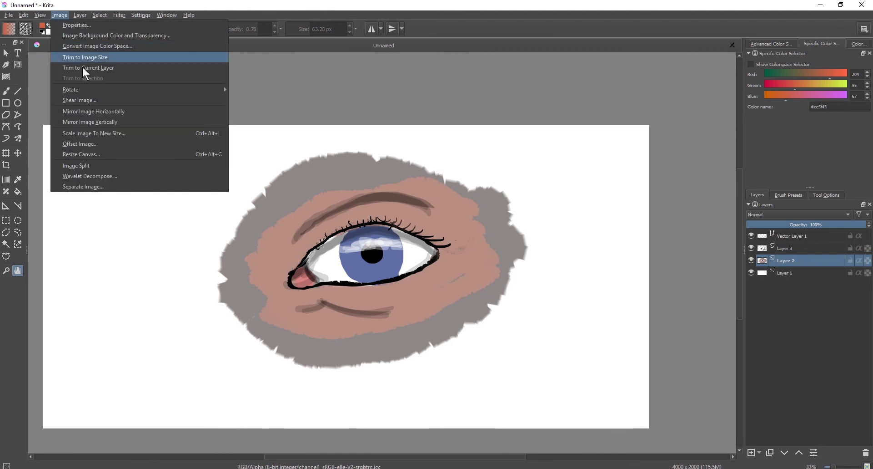
{"action": "left_click", "coordinate": [130, 110]}
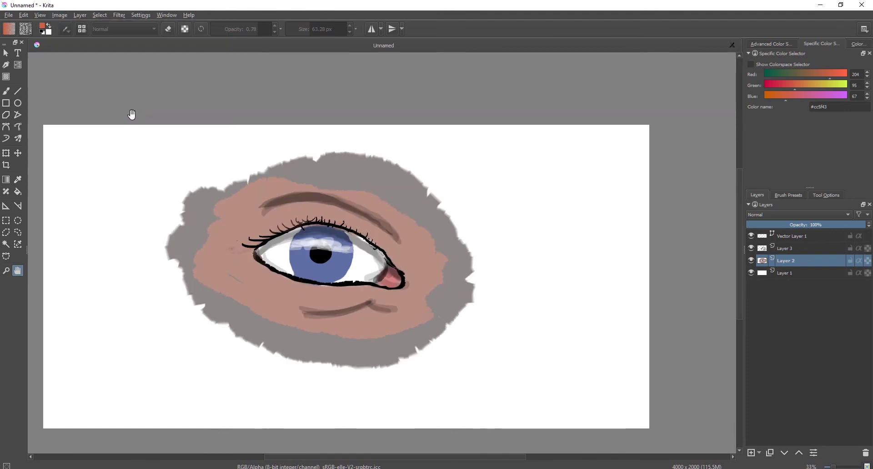
{"action": "left_click", "coordinate": [60, 15]}
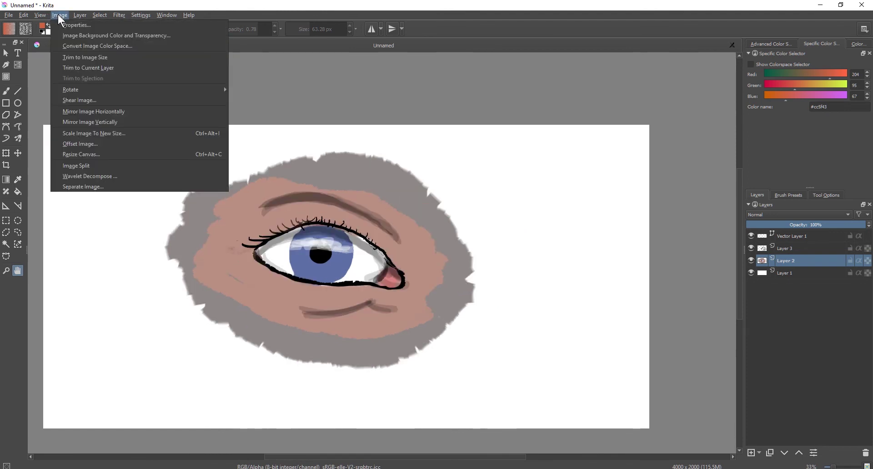
{"action": "left_click", "coordinate": [147, 4]}
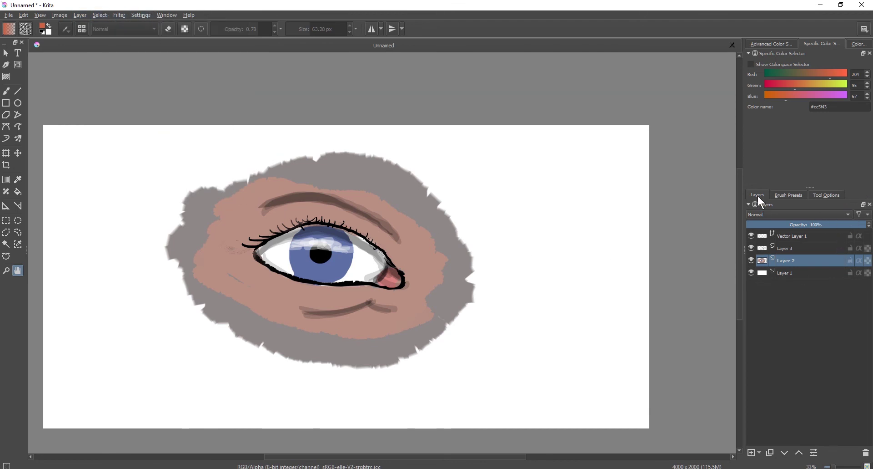
{"action": "left_click_drag", "start_coordinate": [759, 194], "coordinate": [828, 199]}
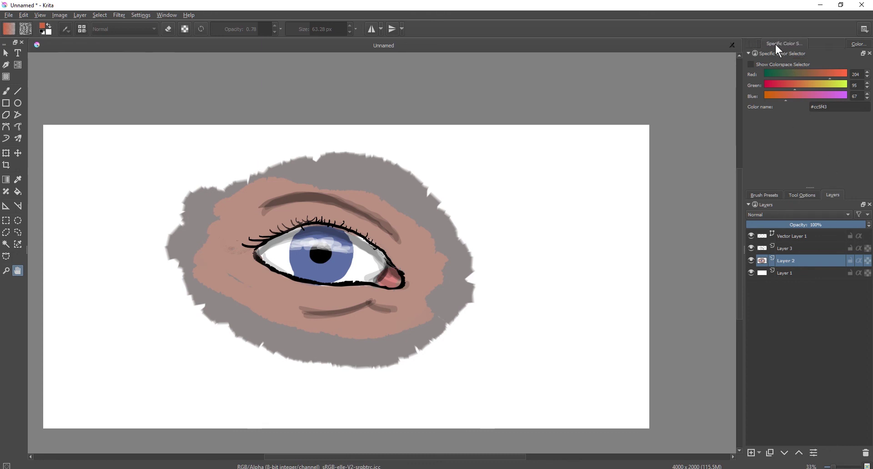
{"action": "left_click", "coordinate": [819, 44]}
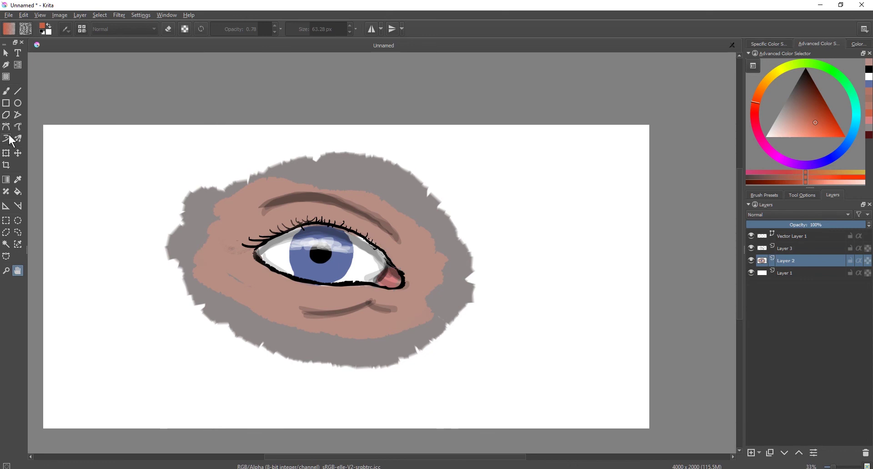
- Clear a rectangular selection over the left part of the eye on Layer 2, then show Brush Presets
{"action": "left_click", "coordinate": [6, 221]}
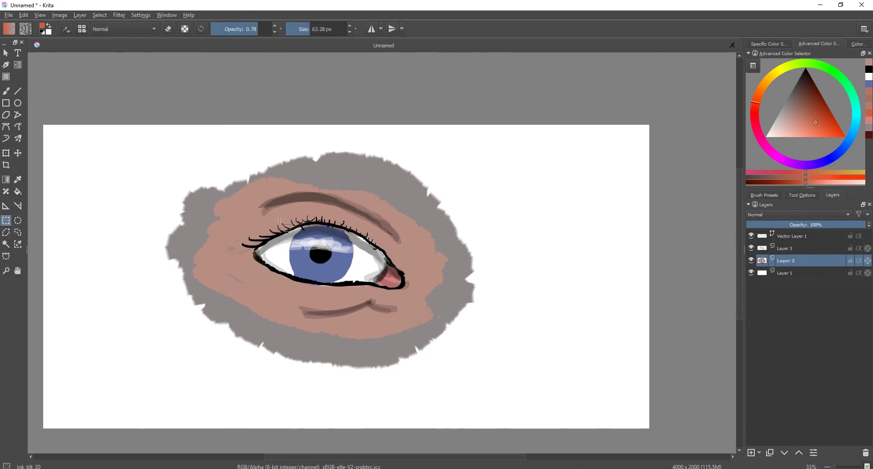
{"action": "left_click_drag", "start_coordinate": [218, 183], "coordinate": [373, 310]}
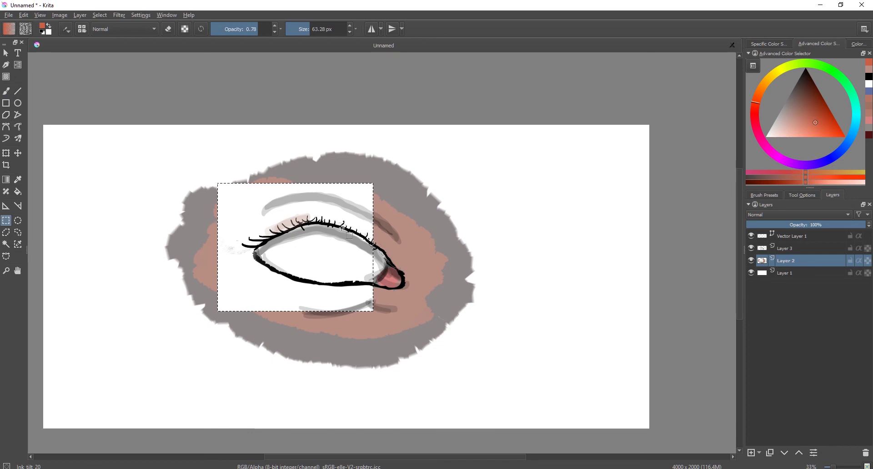
{"action": "left_click", "coordinate": [765, 194]}
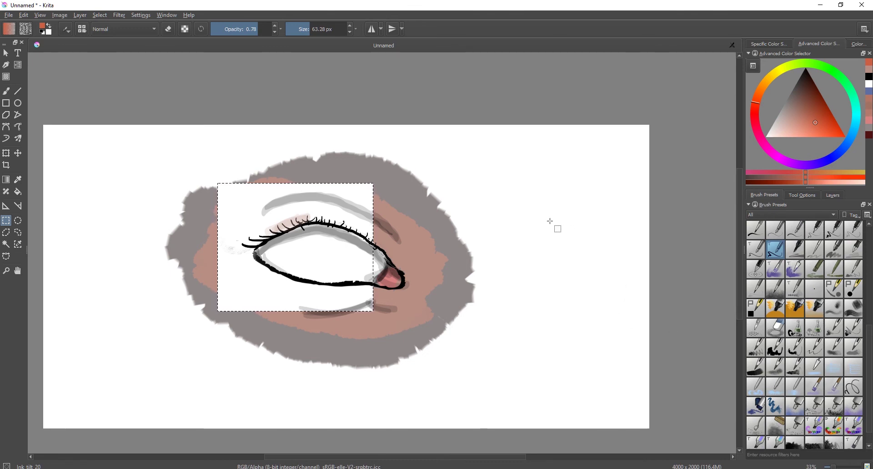
- Fit the whole page in view and remove the rectangular selection
{"action": "key", "text": "minus"}
{"action": "key", "text": "2"}
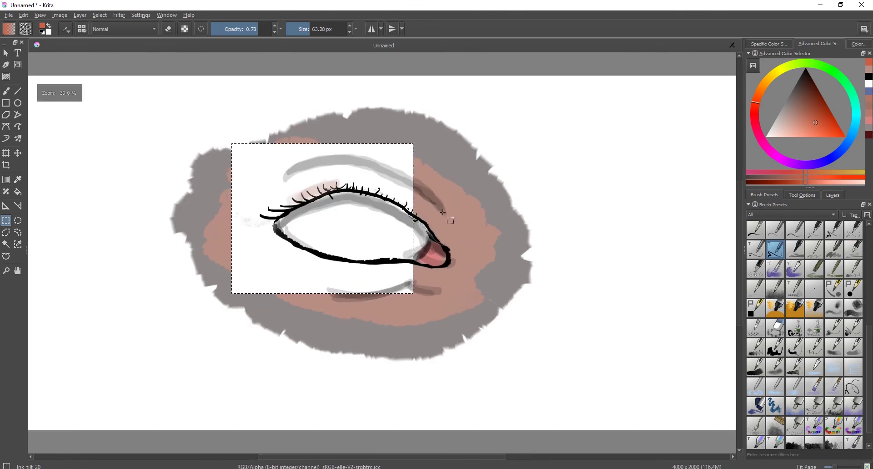
{"action": "scroll", "coordinate": [437, 236], "scroll_direction": "down", "scroll_amount": 1}
{"action": "scroll", "coordinate": [439, 233], "scroll_direction": "up", "scroll_amount": 2}
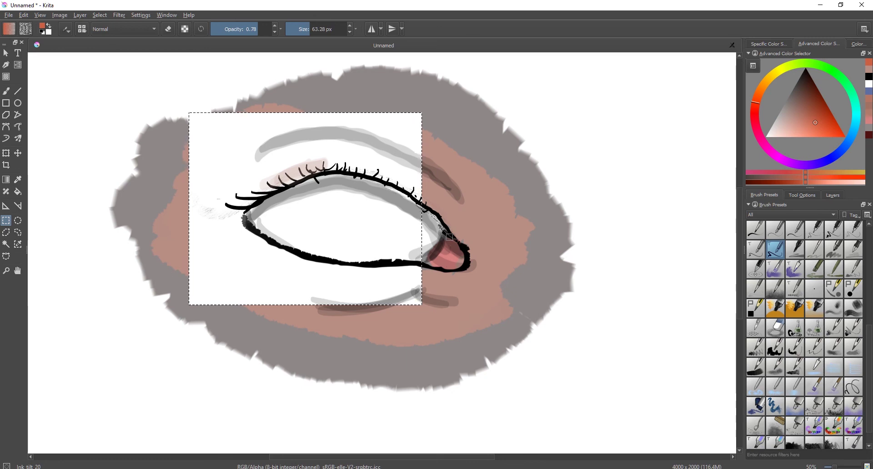
{"action": "scroll", "coordinate": [323, 179], "scroll_direction": "down", "scroll_amount": 1}
{"action": "scroll", "coordinate": [322, 178], "scroll_direction": "up", "scroll_amount": 2}
{"action": "scroll", "coordinate": [324, 180], "scroll_direction": "down", "scroll_amount": 2}
{"action": "scroll", "coordinate": [332, 191], "scroll_direction": "up", "scroll_amount": 1}
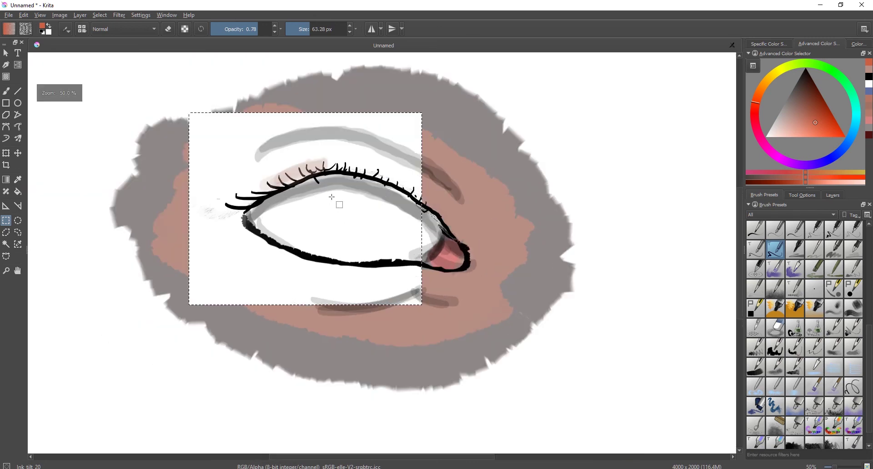
{"action": "left_click", "coordinate": [338, 168]}
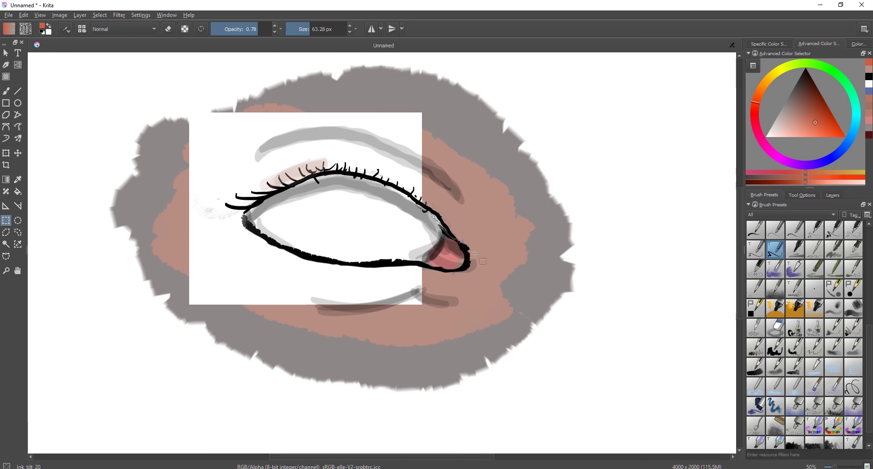
- Choose black as the painting colour from the pop-up palette's colour wheel
{"action": "key", "text": "minus"}
{"action": "key", "text": "plus"}
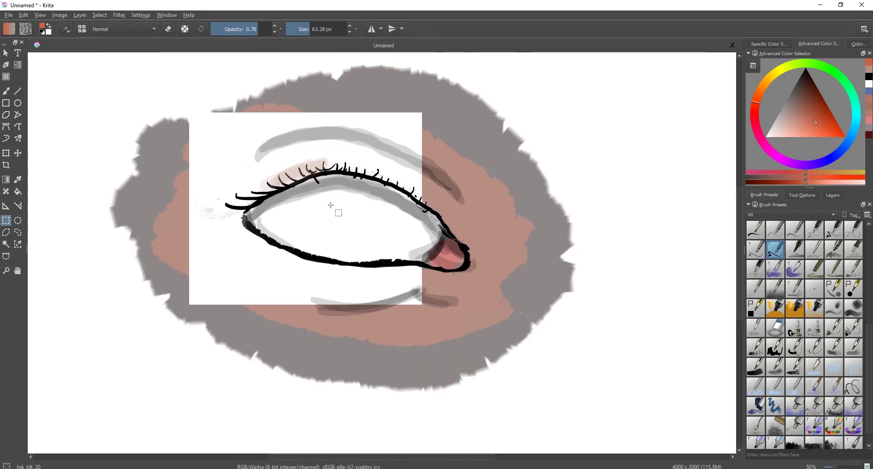
{"action": "right_click", "coordinate": [339, 204]}
{"action": "left_click", "coordinate": [340, 207]}
- Zoom the view in and out between 33% and 50% to inspect the eye
{"action": "key", "text": "minus"}
{"action": "key", "text": "minus"}
{"action": "key", "text": "plus"}
{"action": "key", "text": "plus"}
{"action": "key", "text": "minus"}
{"action": "key", "text": "plus"}
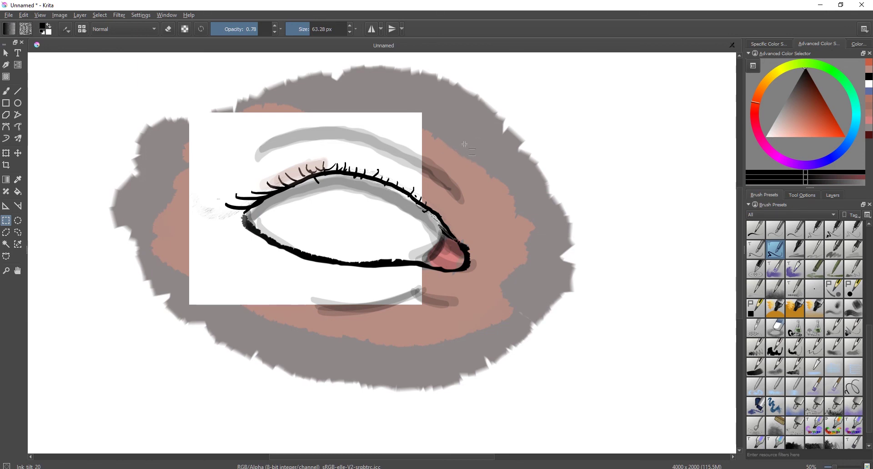
{"action": "key", "text": "plus"}
{"action": "key", "text": "minus"}
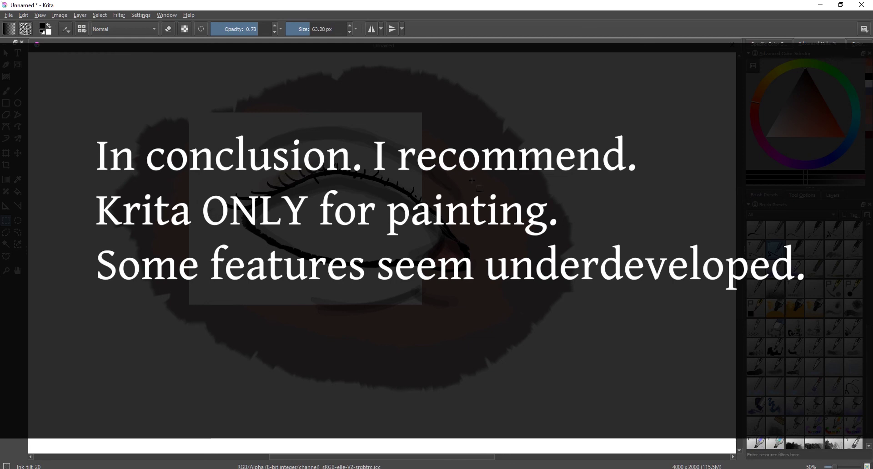
{"action": "key", "text": "4"}
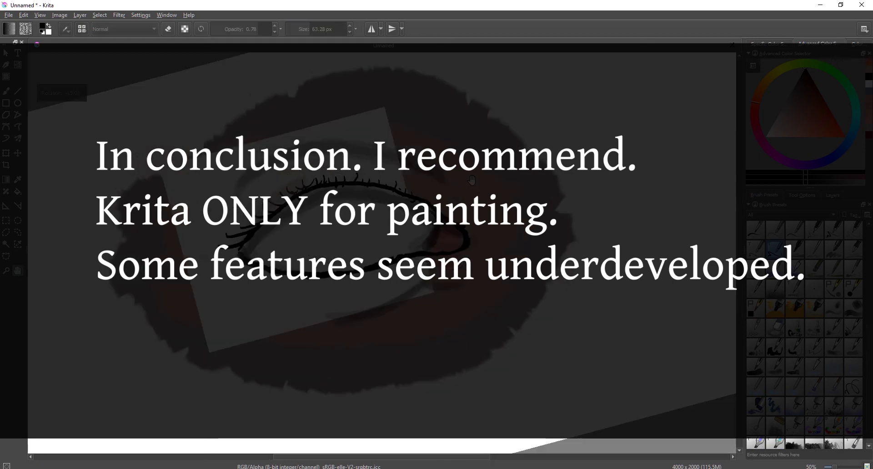
{"action": "key", "text": "6"}
{"action": "key", "text": "6"}
{"action": "key", "text": "6"}
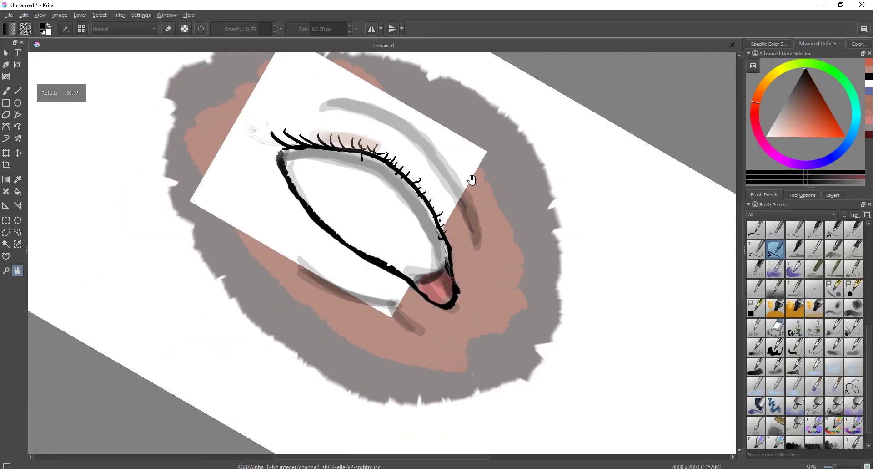
{"action": "key", "text": "6"}
{"action": "key", "text": "5"}
{"action": "key", "text": "4"}
{"action": "key", "text": "4"}
{"action": "key", "text": "6"}
{"action": "key", "text": "6"}
{"action": "key", "text": "6"}
{"action": "key", "text": "6"}
{"action": "key", "text": "6"}
{"action": "key", "text": "4"}
{"action": "key", "text": "4"}
{"action": "key", "text": "4"}
{"action": "key", "text": "4"}
{"action": "key", "text": "4"}
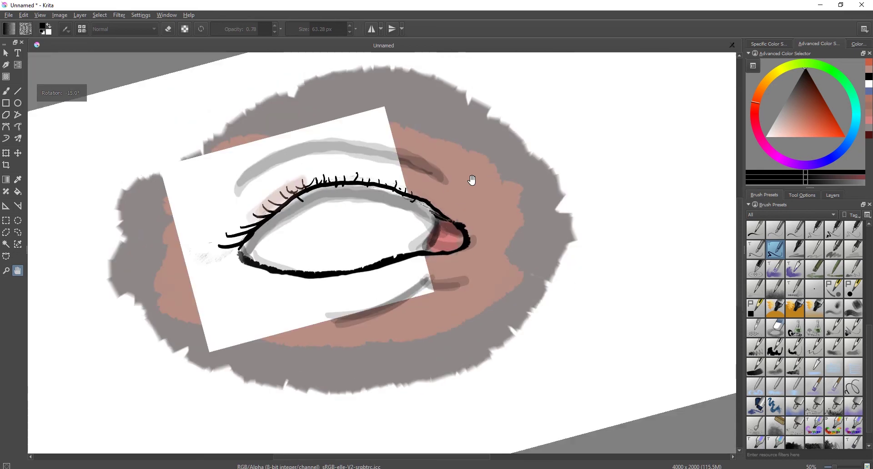
{"action": "key", "text": "6"}
{"action": "key", "text": "6"}
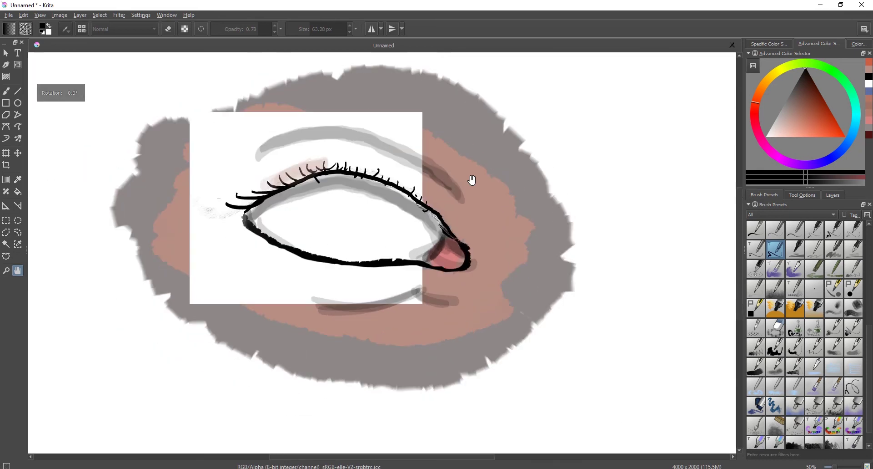